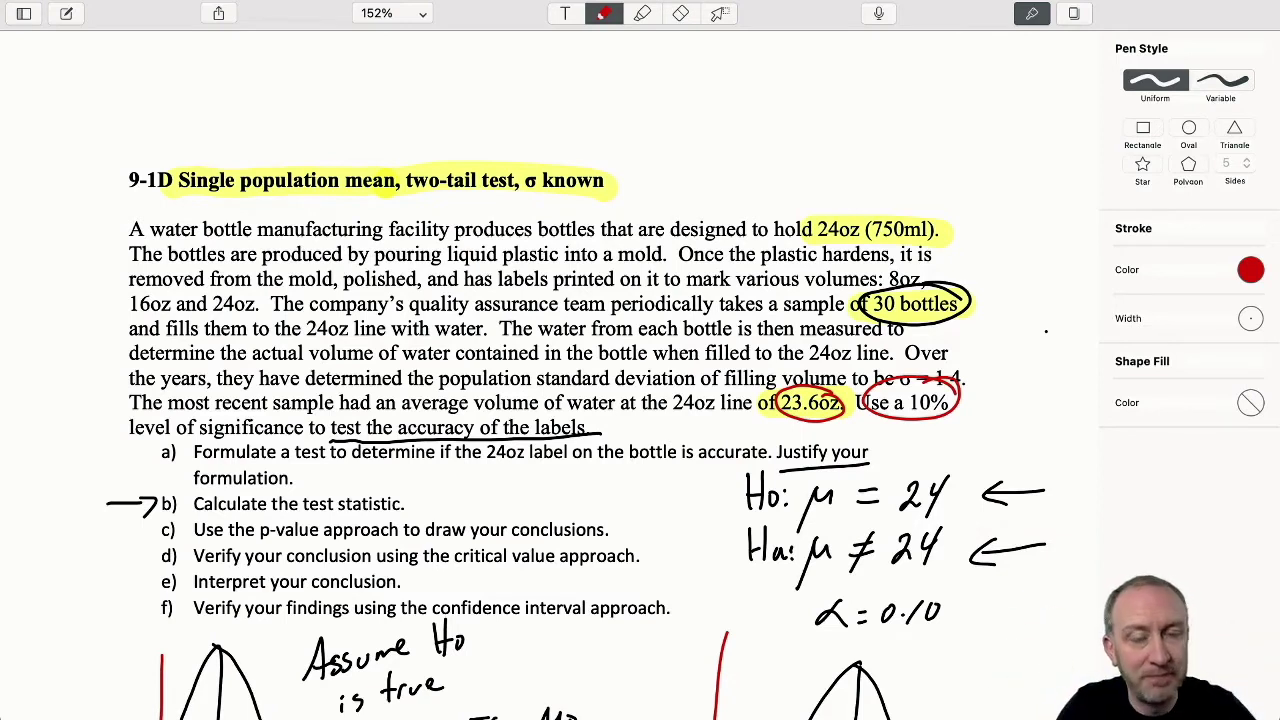
Step: Below the curves, handwrite 'p-value = (0.06) × 2' in red
scroll(600, 380, down, 10)
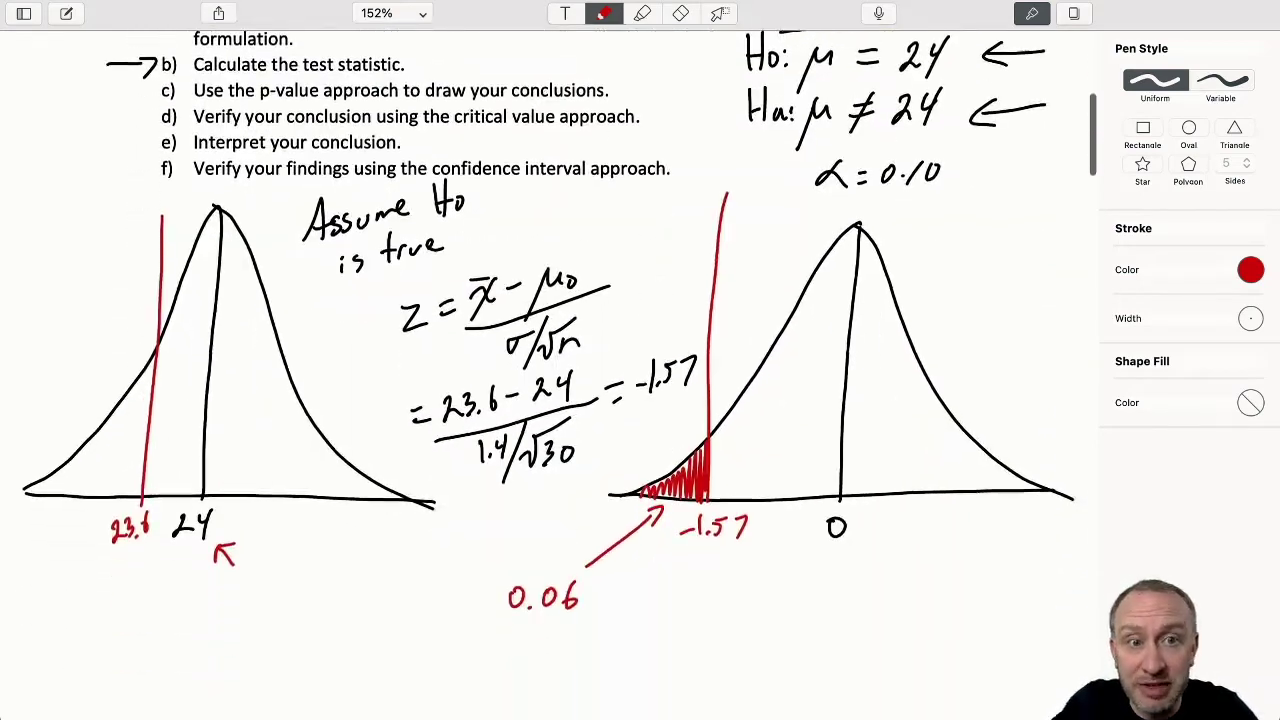
scroll(560, 280, down, 1)
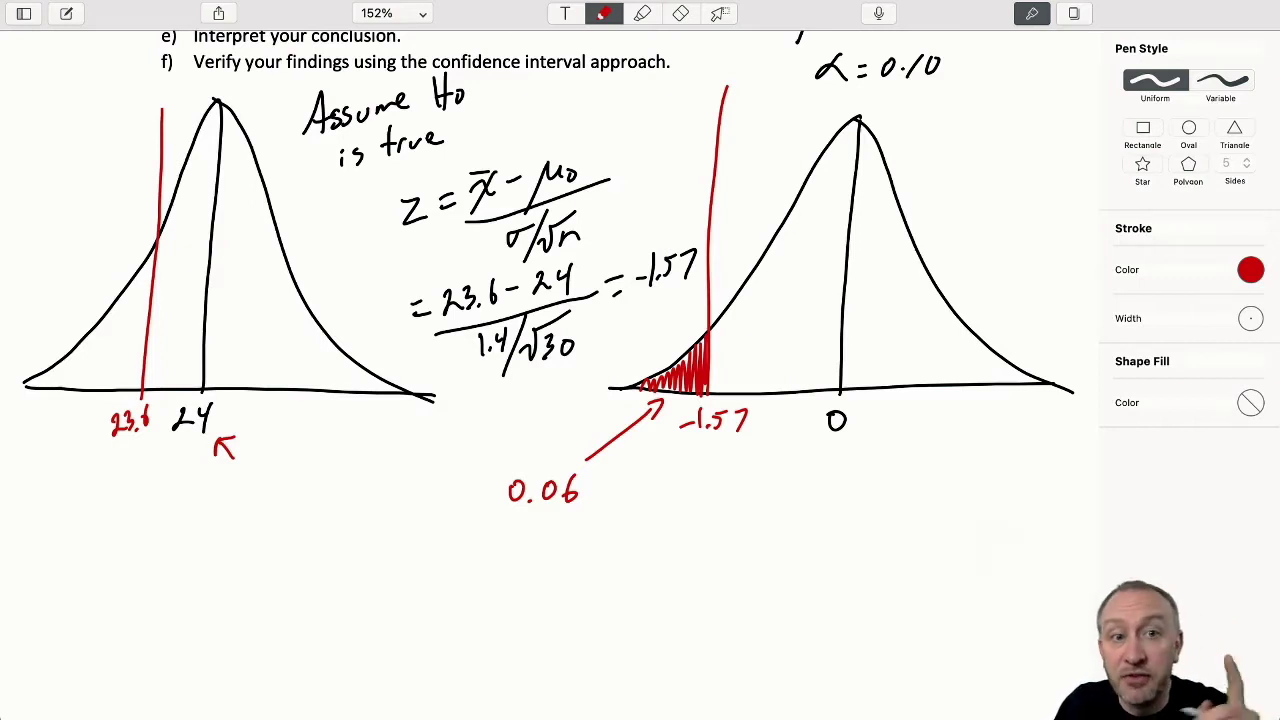
mouse_move(358, 545)
mouse_down()
mouse_move(366, 515)
mouse_move(399, 490)
mouse_up()
drag(416, 495, 422, 514)
mouse_move(430, 460)
mouse_down()
mouse_move(431, 520)
mouse_move(480, 488)
mouse_up()
drag(467, 500, 480, 498)
drag(512, 458, 510, 522)
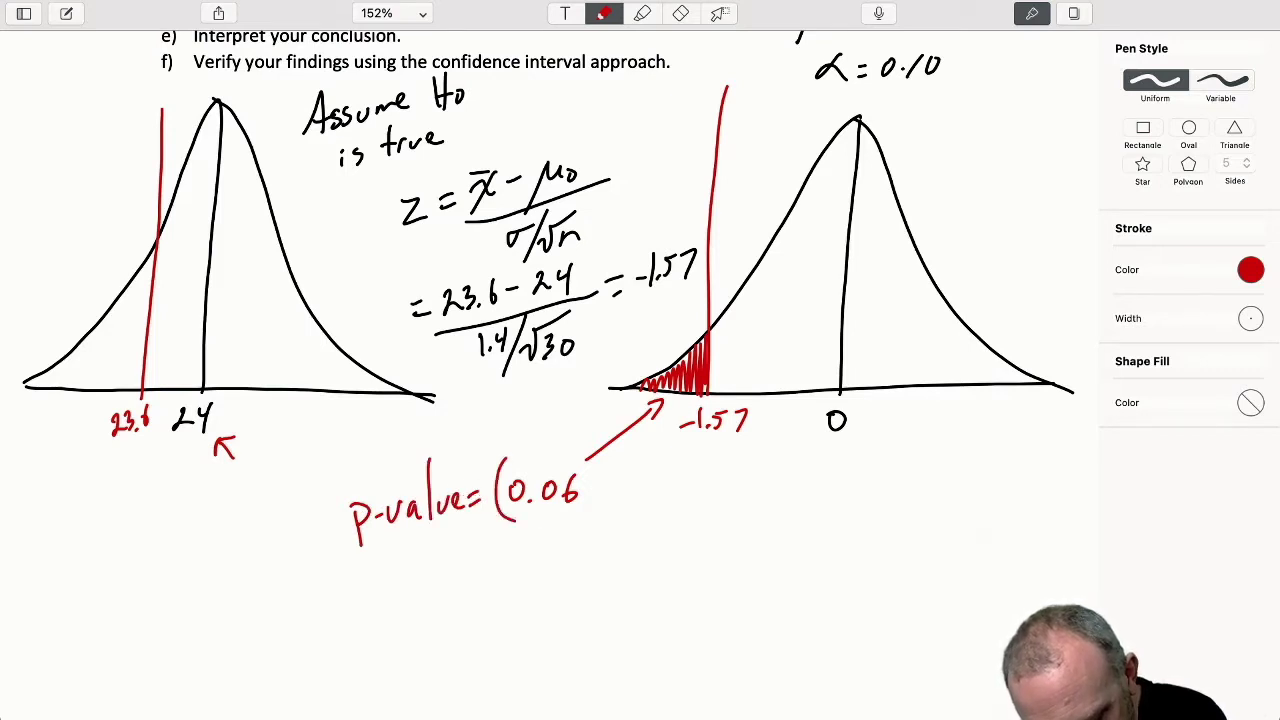
mouse_move(590, 455)
mouse_down()
mouse_move(586, 520)
mouse_move(634, 504)
mouse_up()
mouse_move(633, 480)
mouse_down()
mouse_move(613, 506)
mouse_move(690, 510)
mouse_move(732, 483)
mouse_move(737, 493)
mouse_up()
Step: Finish the result as '= 0.12', add an arrow toward the z formula, and begin a right-tail line
mouse_move(762, 480)
mouse_down()
mouse_move(748, 492)
mouse_move(762, 480)
mouse_move(785, 500)
mouse_up()
click(769, 491)
drag(794, 482, 809, 500)
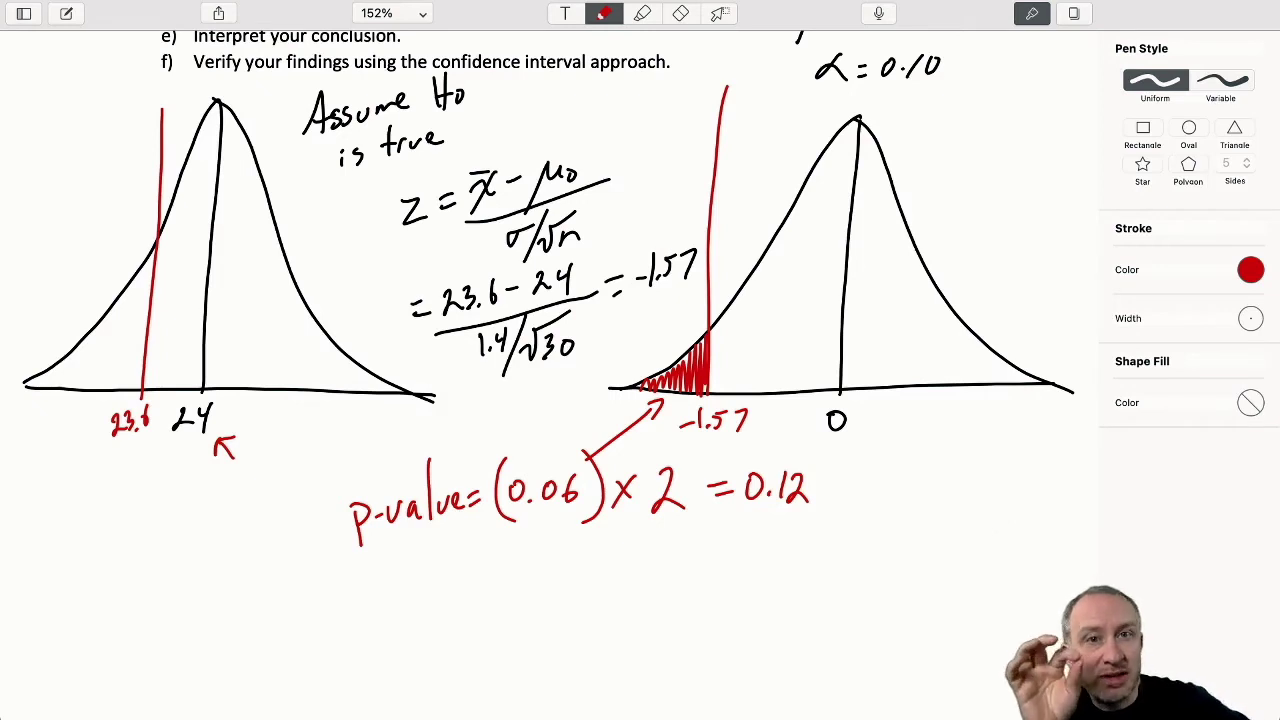
mouse_move(712, 181)
mouse_down()
mouse_move(620, 196)
mouse_move(652, 178)
mouse_up()
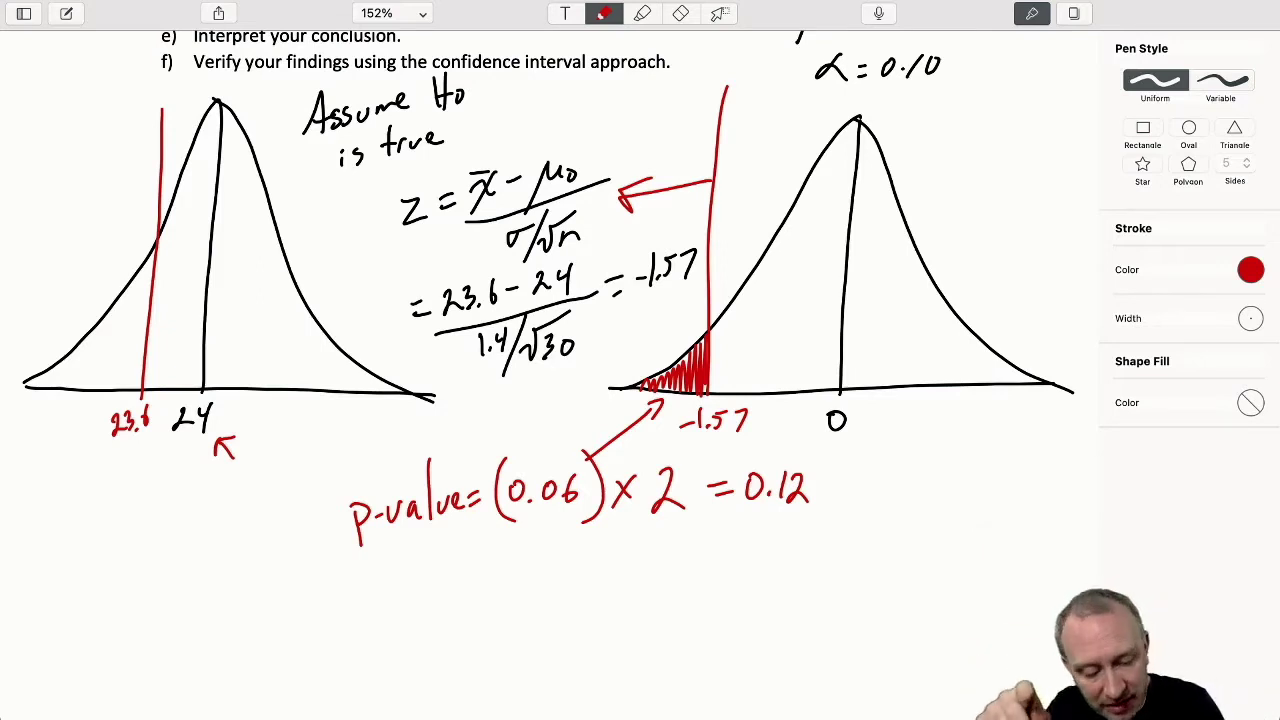
drag(990, 388, 1010, 166)
Step: Draw the right-tail cut-off line, label it 1.57, and shade the tail with a pointing arrow
mouse_move(970, 404)
mouse_down()
mouse_move(970, 424)
mouse_move(1003, 423)
mouse_move(1012, 352)
mouse_move(1034, 362)
mouse_up()
click(977, 421)
drag(1060, 312, 1020, 368)
drag(1020, 350, 1040, 366)
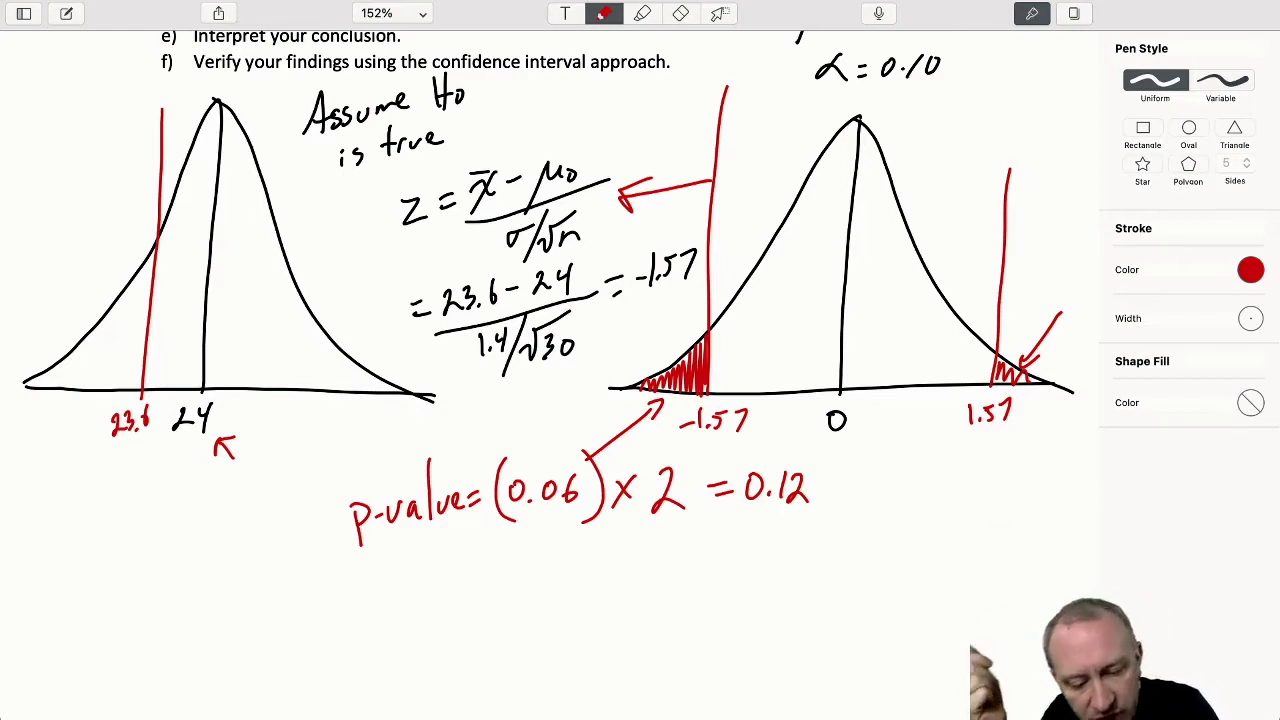
Step: Erase the arrow and shading at the right tail, leaving only the 1.57 label
click(680, 13)
mouse_move(1063, 291)
mouse_down()
mouse_move(1041, 354)
mouse_move(1023, 292)
mouse_move(1022, 378)
mouse_up()
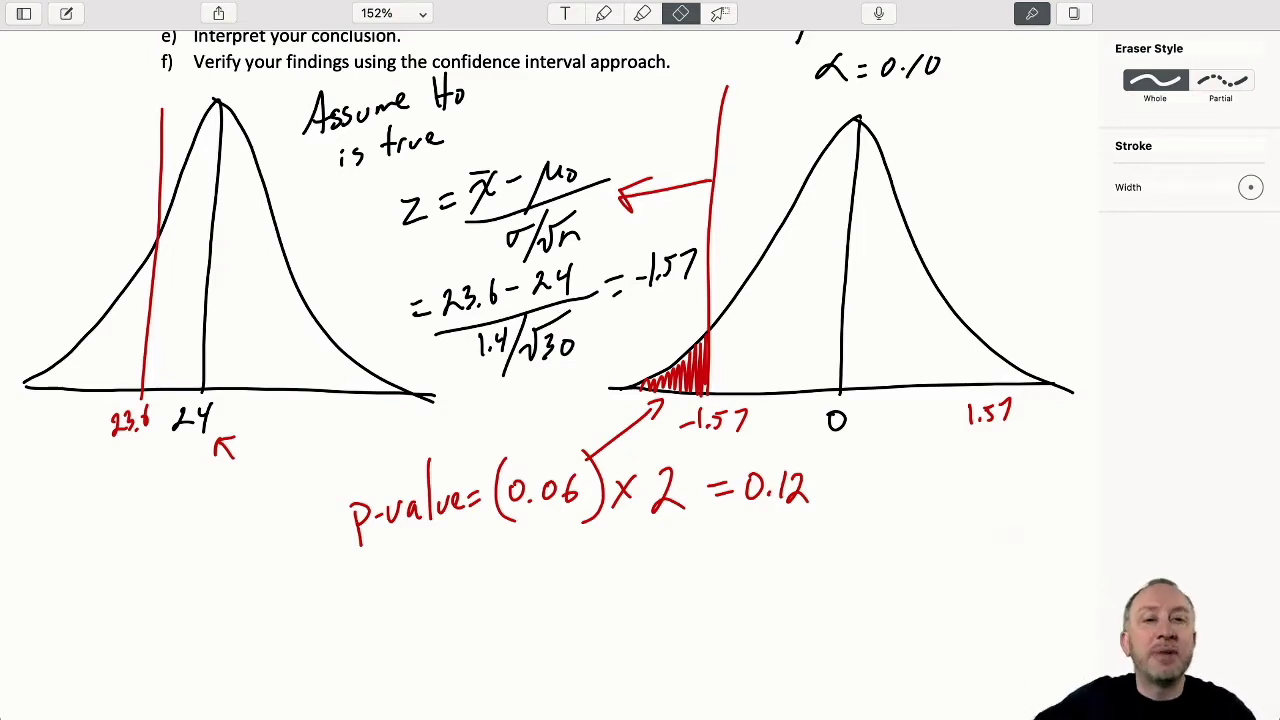
scroll(910, 448, up, 5)
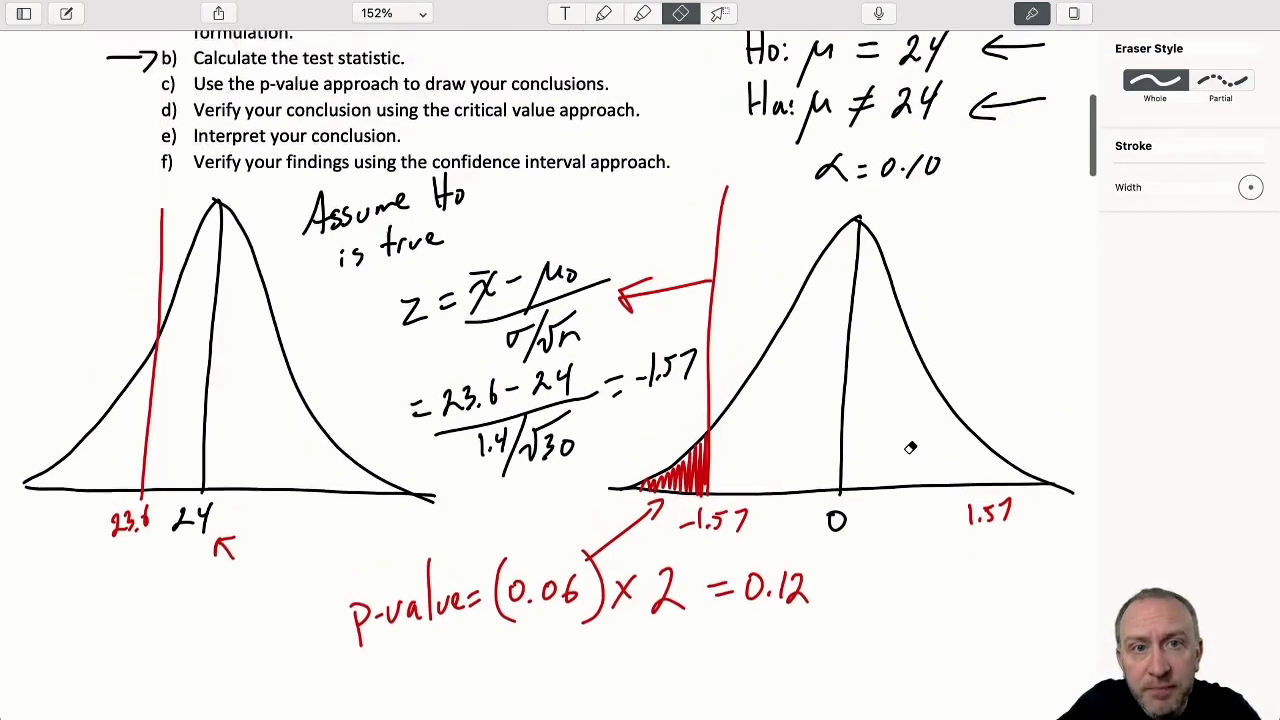
scroll(910, 448, up, 3)
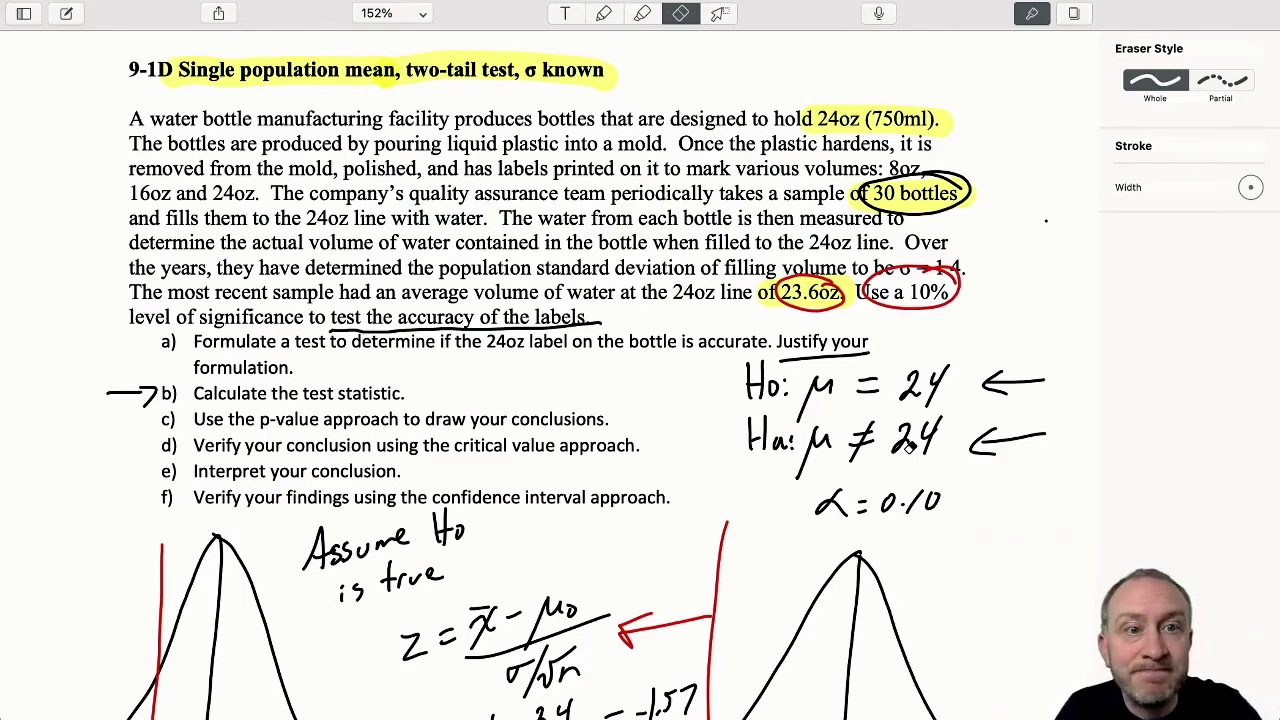
scroll(908, 449, down, 4)
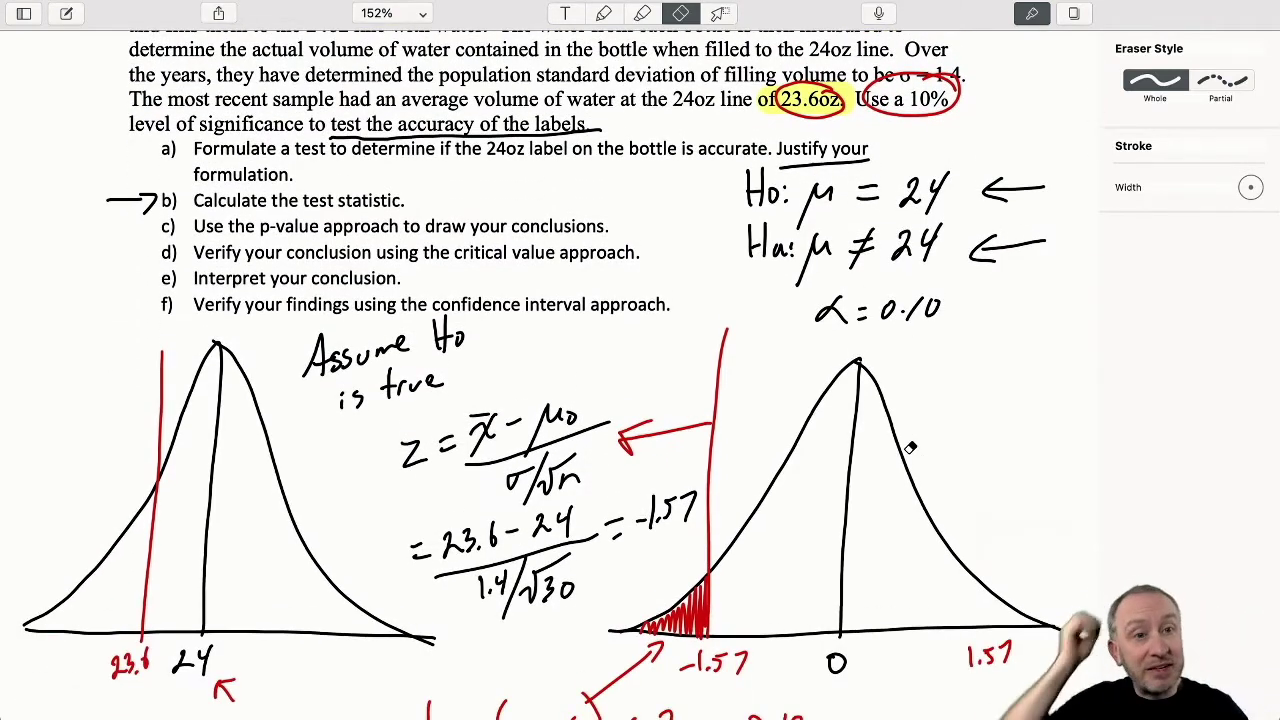
scroll(910, 448, down, 5)
scroll(910, 448, down, 1)
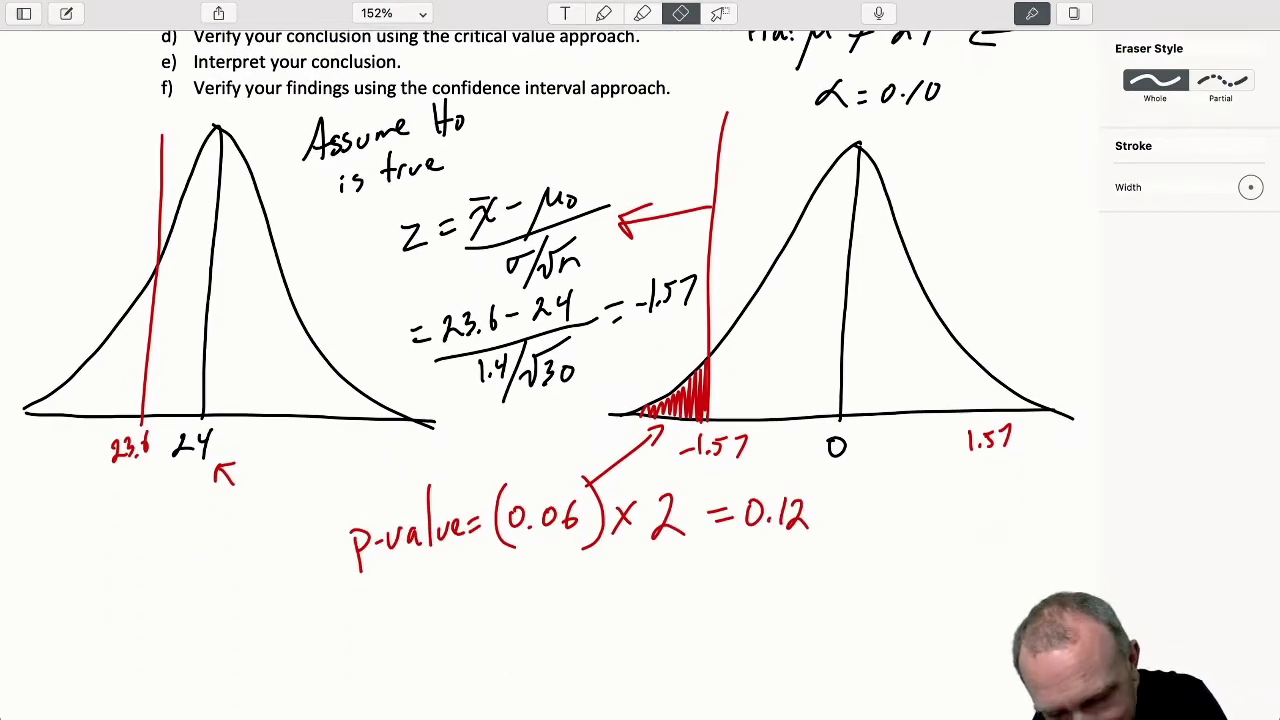
Step: With the red pen, write 'P-value ≤ α reject' below the p-value line
click(603, 13)
mouse_move(457, 610)
mouse_down()
mouse_move(461, 654)
mouse_move(462, 630)
mouse_move(500, 628)
mouse_up()
drag(508, 622, 556, 634)
mouse_move(566, 585)
mouse_down()
mouse_move(564, 636)
mouse_move(710, 636)
mouse_move(786, 620)
mouse_up()
mouse_move(788, 626)
mouse_down()
mouse_move(798, 662)
mouse_move(827, 628)
mouse_move(850, 632)
mouse_up()
drag(874, 588, 869, 630)
drag(858, 606, 880, 602)
Step: Strike through the 'P-value ≤ α reject' rule and circle the p-value = 0.12 calculation
mouse_move(418, 604)
mouse_down()
mouse_move(460, 595)
mouse_move(905, 652)
mouse_up()
drag(838, 589, 475, 718)
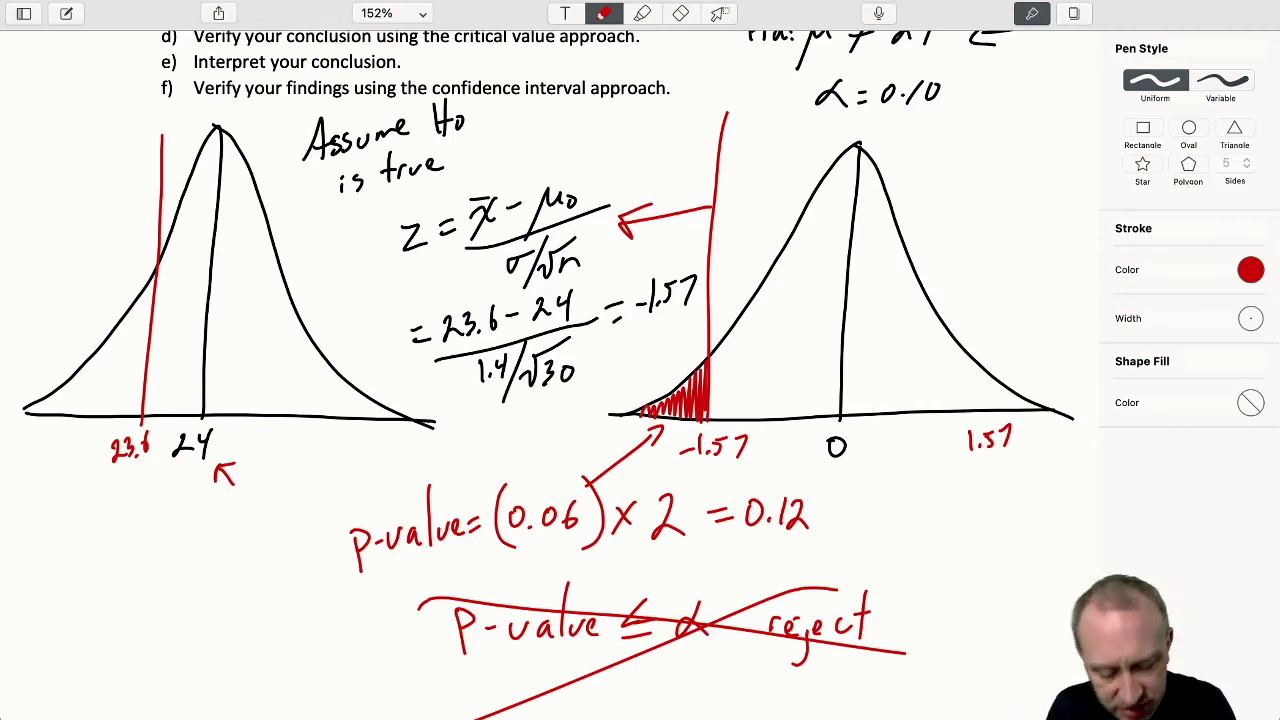
mouse_move(864, 492)
mouse_down()
mouse_move(570, 464)
mouse_move(333, 506)
mouse_move(394, 570)
mouse_move(712, 568)
mouse_move(872, 515)
mouse_move(836, 493)
mouse_up()
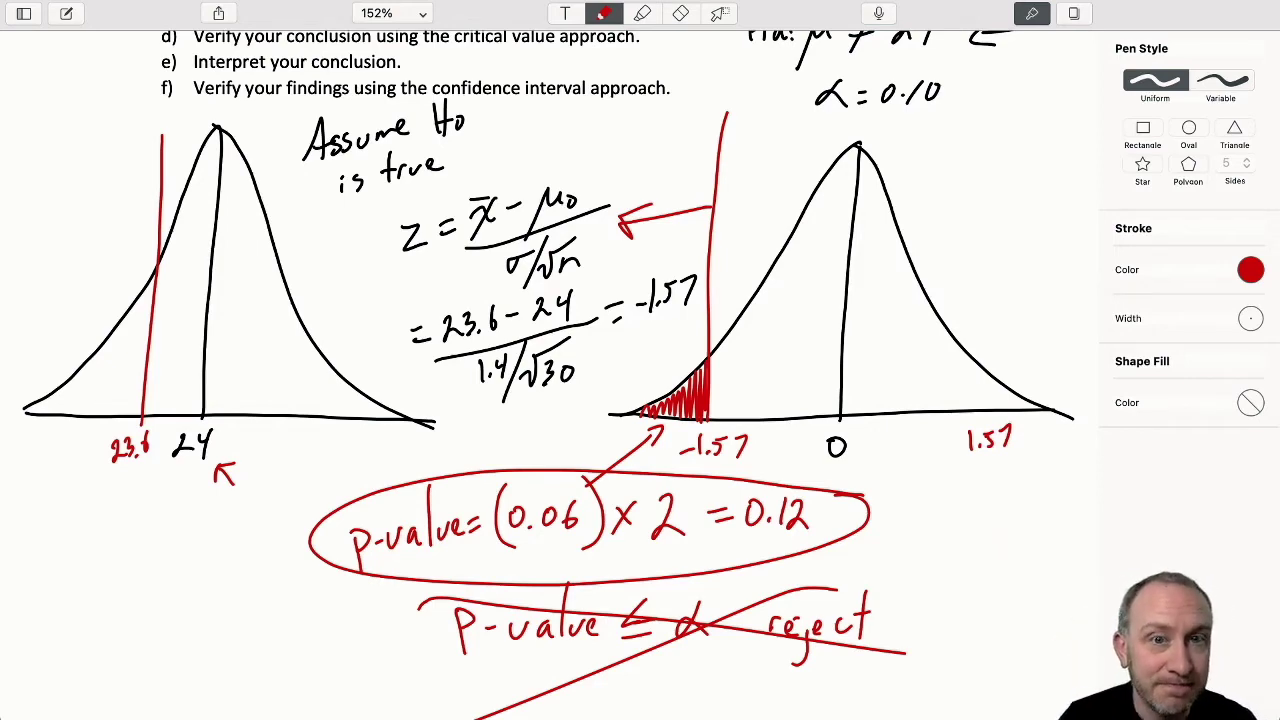
scroll(560, 374, up, 5)
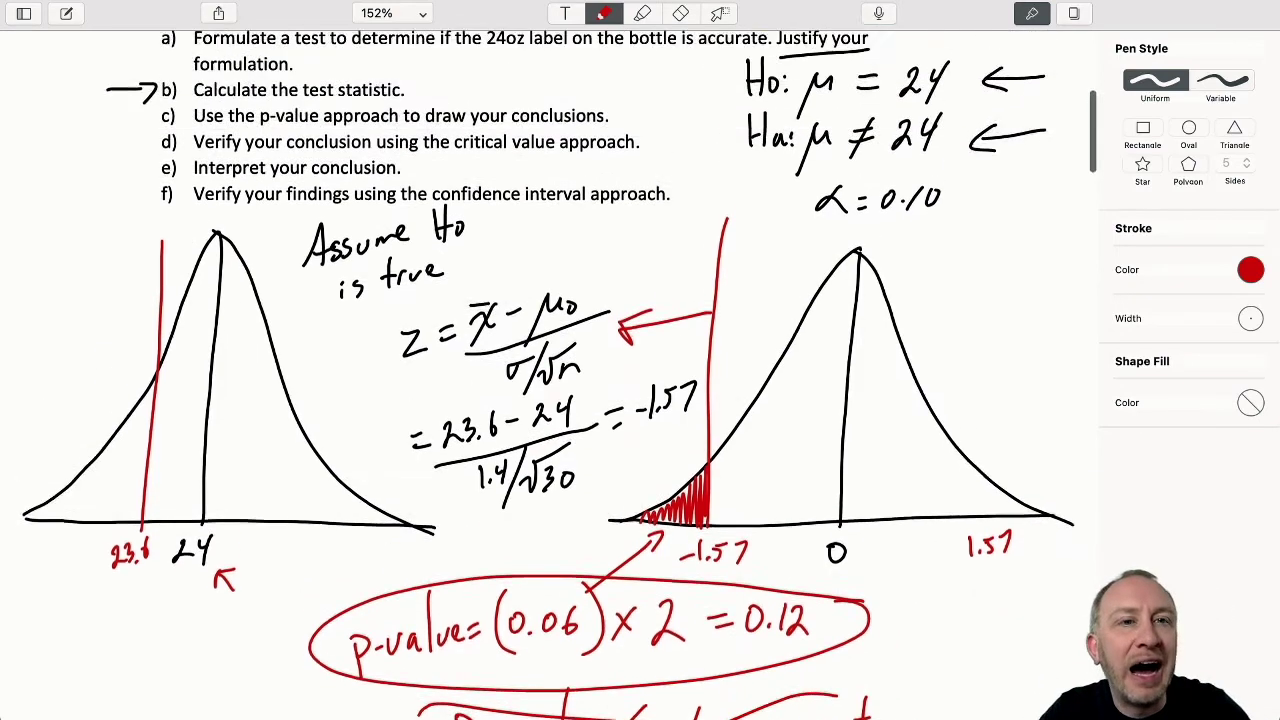
Step: Circle Ho: μ = 24 in red, then change the pen ink to purple
mouse_move(976, 180)
mouse_down()
mouse_move(860, 173)
mouse_move(738, 197)
mouse_move(791, 239)
mouse_move(922, 236)
mouse_move(982, 182)
mouse_up()
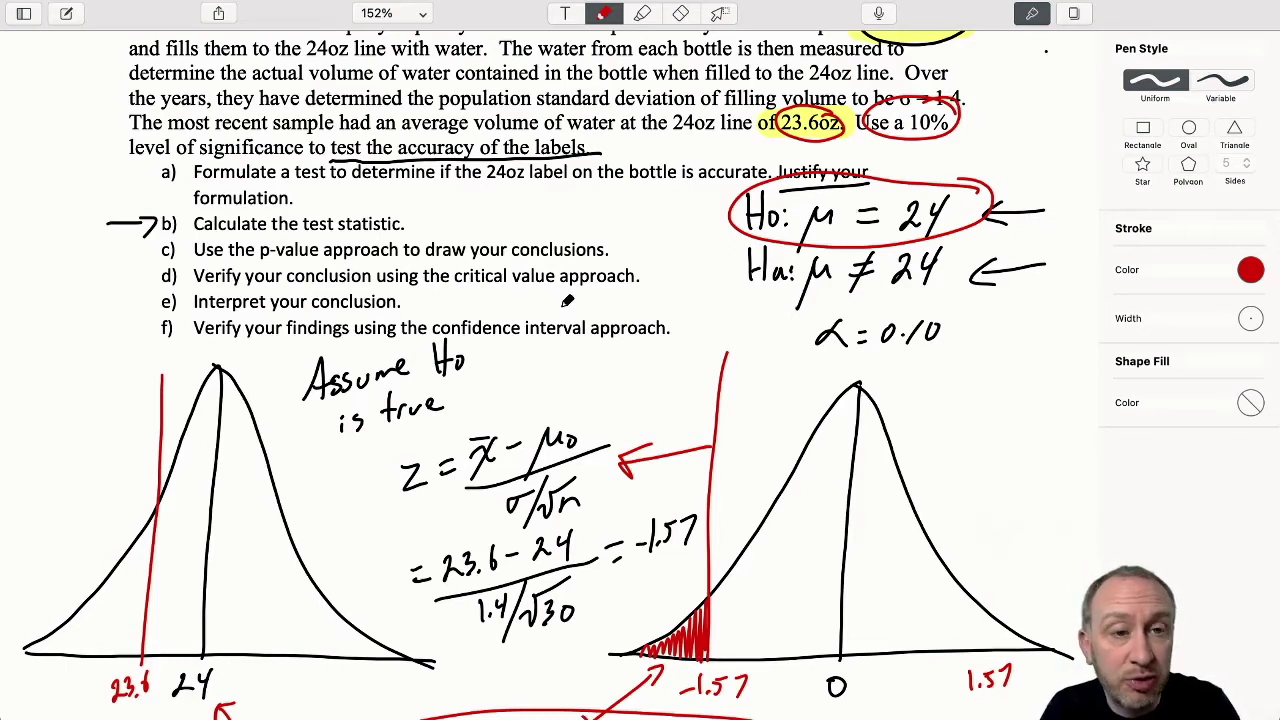
scroll(565, 345, down, 3)
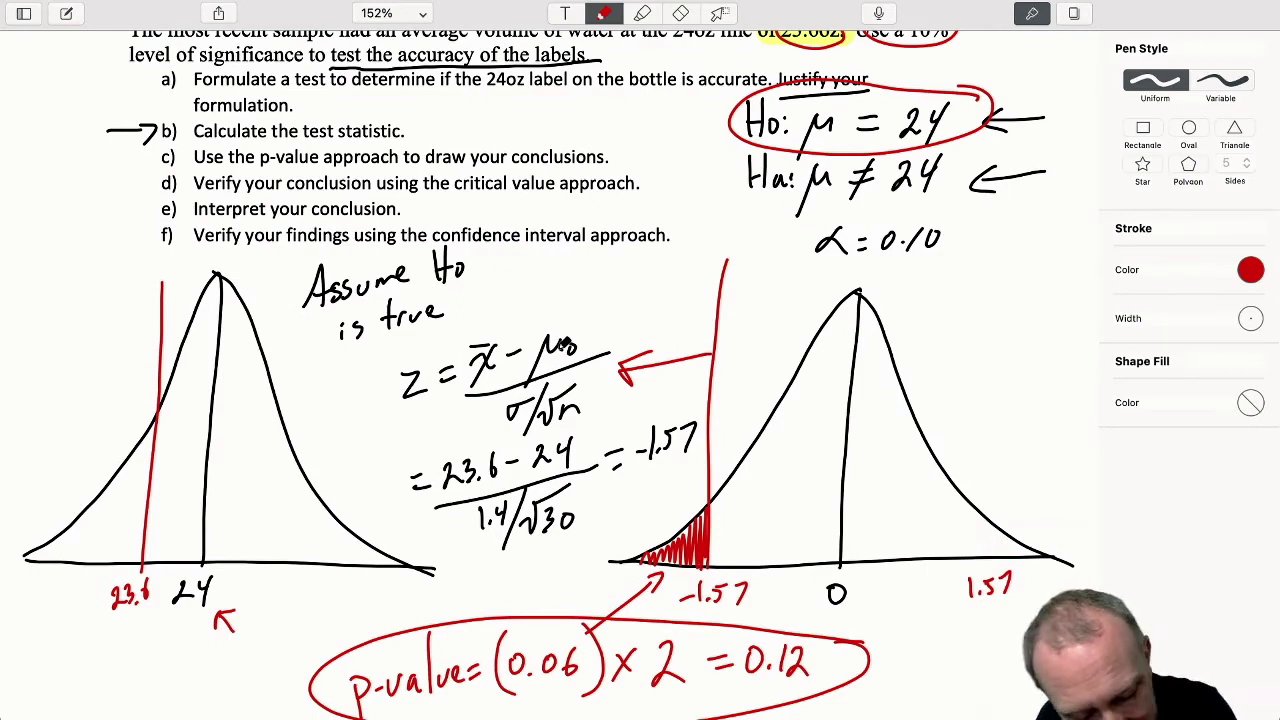
click(1250, 269)
click(1250, 329)
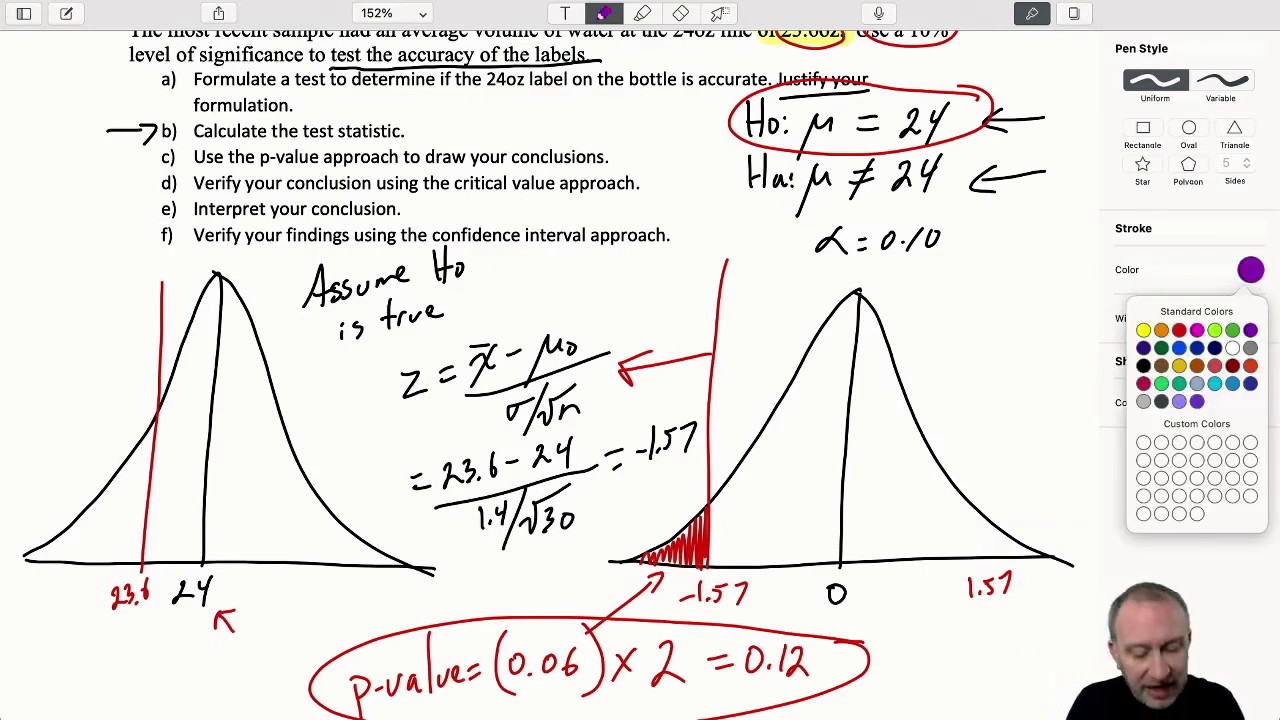
Step: Erase the 1.57 label under the right curve and return to the purple pen
key(e)
mouse_move(965, 585)
mouse_down()
mouse_move(1030, 583)
mouse_move(994, 580)
mouse_up()
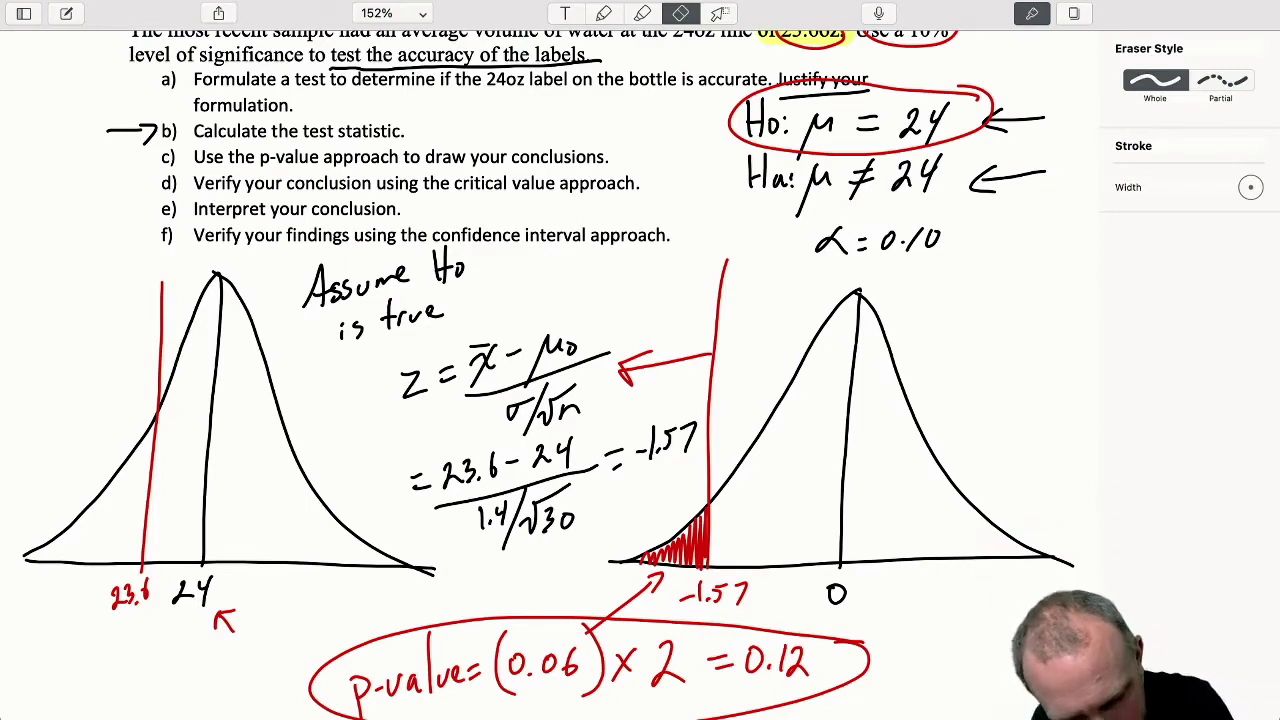
key(p)
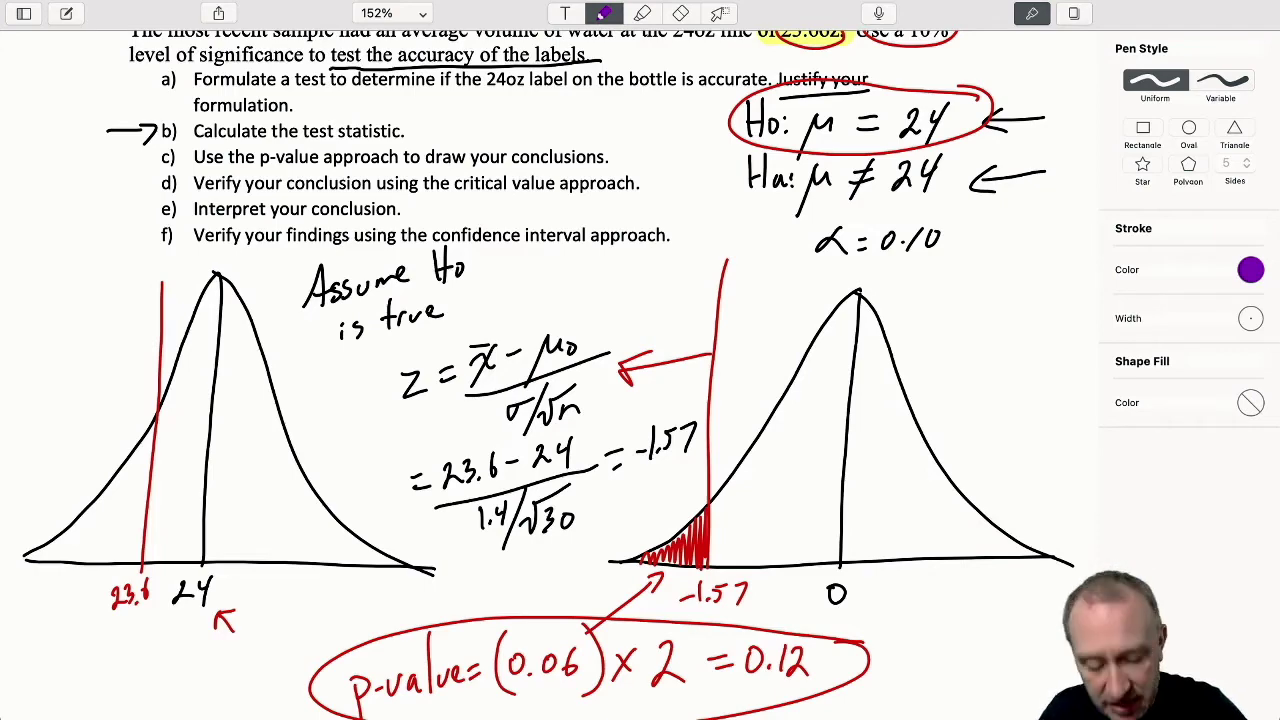
scroll(540, 374, down, 15)
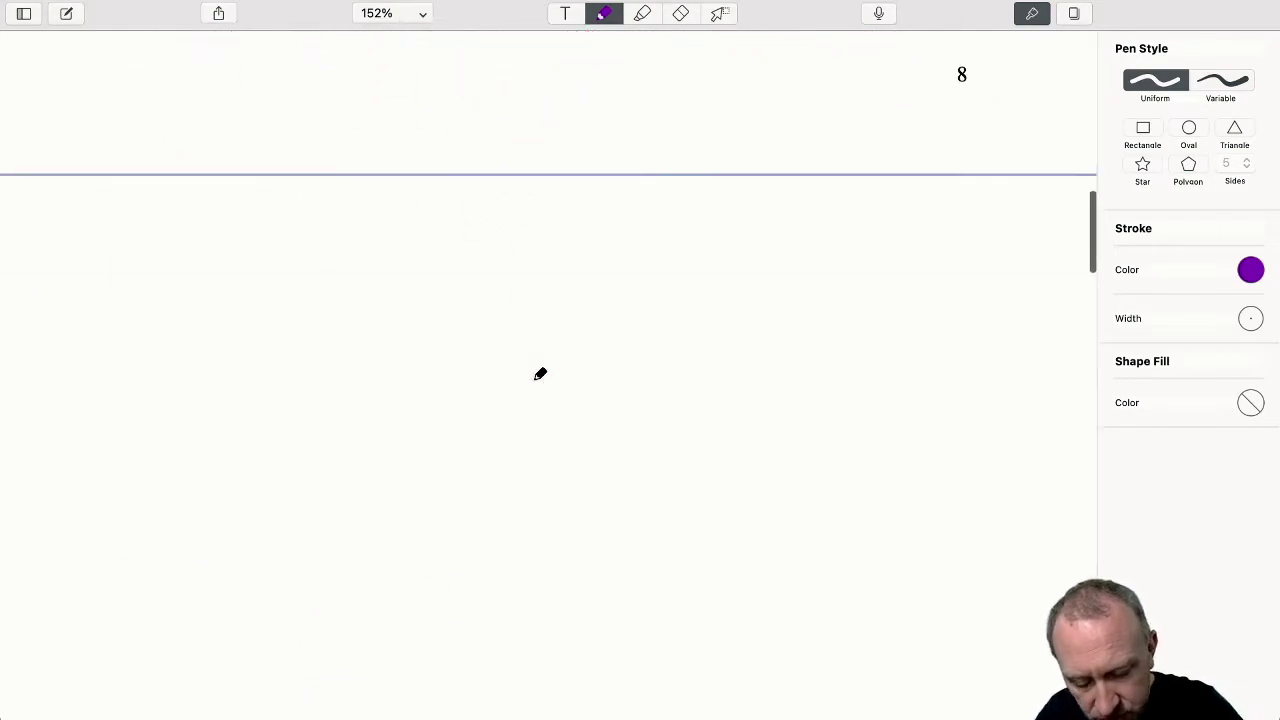
Step: Draw a purple bell curve with a left cut-off labelled Zα and its shaded tail arrowed as α
drag(263, 203, 251, 547)
drag(60, 548, 504, 533)
mouse_move(263, 203)
mouse_down()
mouse_move(217, 331)
mouse_move(70, 545)
mouse_move(270, 210)
mouse_move(373, 457)
mouse_move(508, 532)
mouse_up()
drag(124, 551, 168, 204)
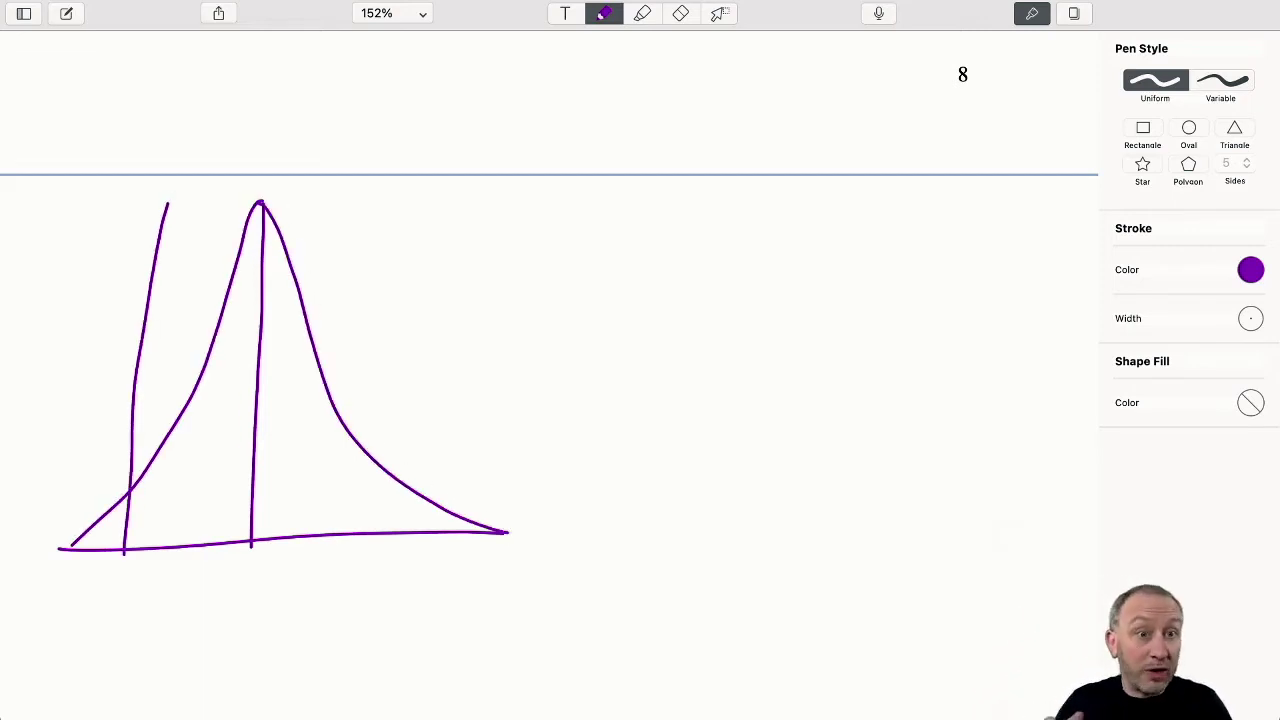
mouse_move(101, 578)
mouse_down()
mouse_move(124, 579)
mouse_move(125, 606)
mouse_move(143, 620)
mouse_up()
drag(130, 504, 80, 545)
mouse_move(66, 414)
mouse_down()
mouse_move(93, 492)
mouse_move(104, 487)
mouse_up()
drag(48, 366, 58, 398)
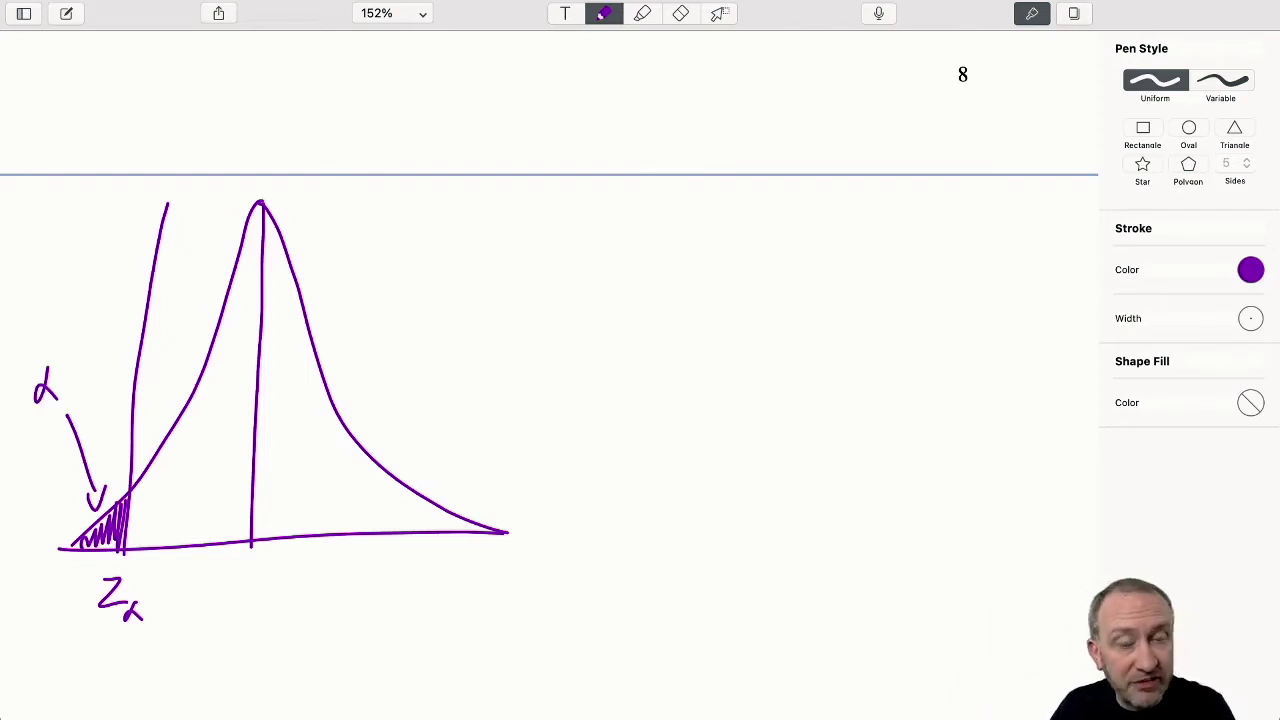
Step: Add the right cut-off labelled Zα and shade the right tail, arrowed as α
drag(390, 534, 418, 267)
drag(369, 563, 407, 592)
mouse_move(400, 480)
mouse_down()
mouse_move(402, 525)
mouse_move(445, 518)
mouse_up()
drag(513, 416, 452, 490)
drag(456, 478, 470, 490)
drag(545, 372, 546, 398)
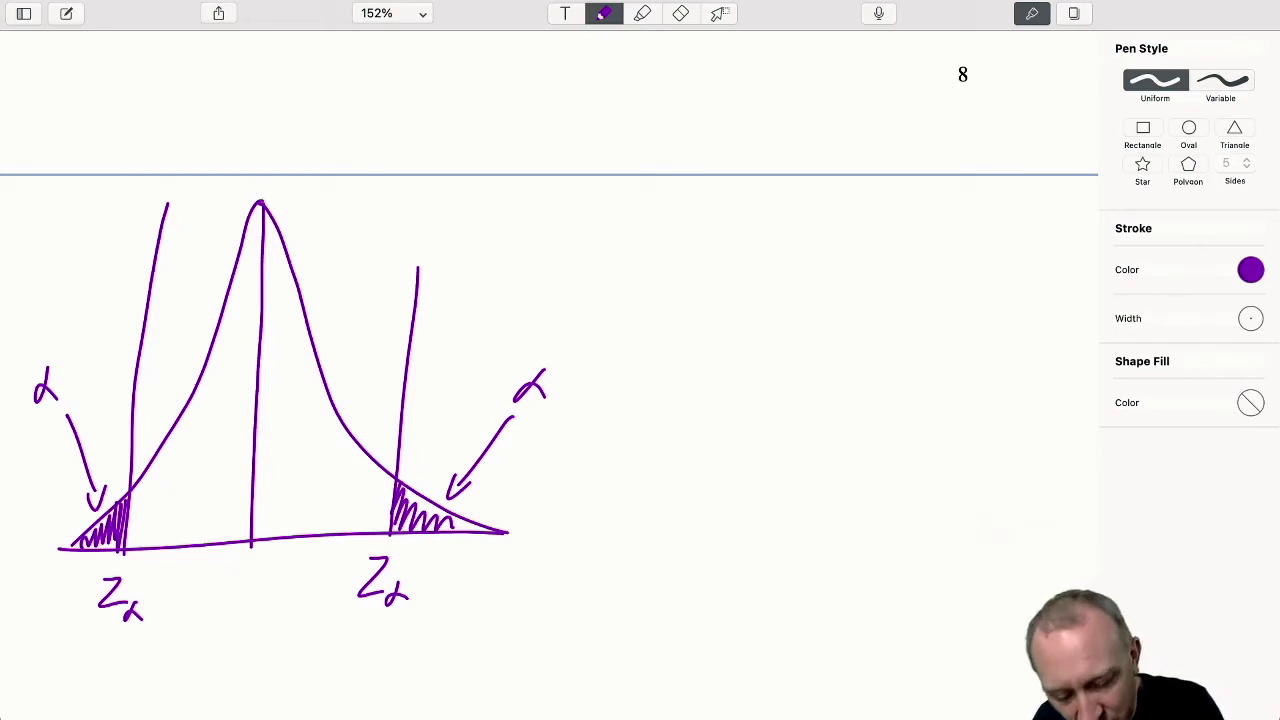
Step: Change both tail areas to α/2 and both cut-off labels to Zα/2
drag(512, 428, 590, 363)
drag(554, 402, 584, 409)
mouse_move(432, 576)
mouse_down()
mouse_move(400, 612)
mouse_move(430, 620)
mouse_up()
mouse_move(162, 602)
mouse_down()
mouse_move(125, 643)
mouse_move(163, 638)
mouse_up()
mouse_move(38, 430)
mouse_down()
mouse_move(84, 352)
mouse_move(72, 406)
mouse_move(90, 400)
mouse_up()
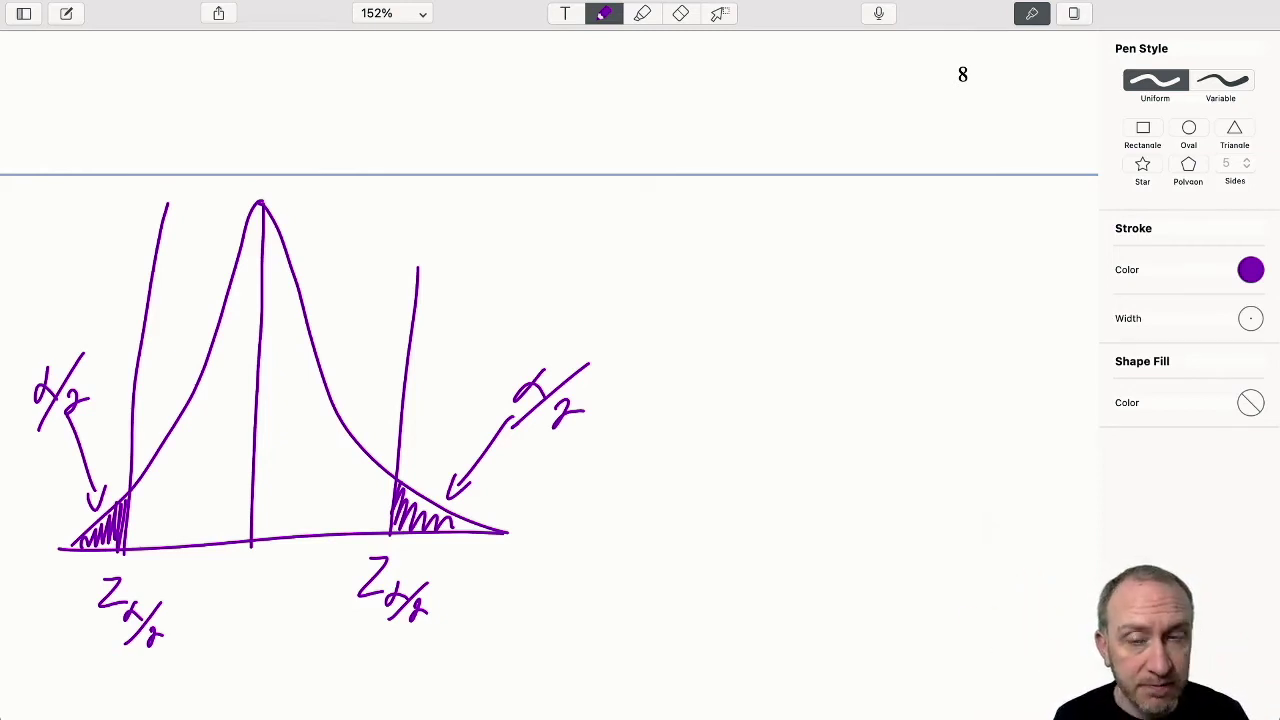
scroll(966, 243, up, 10)
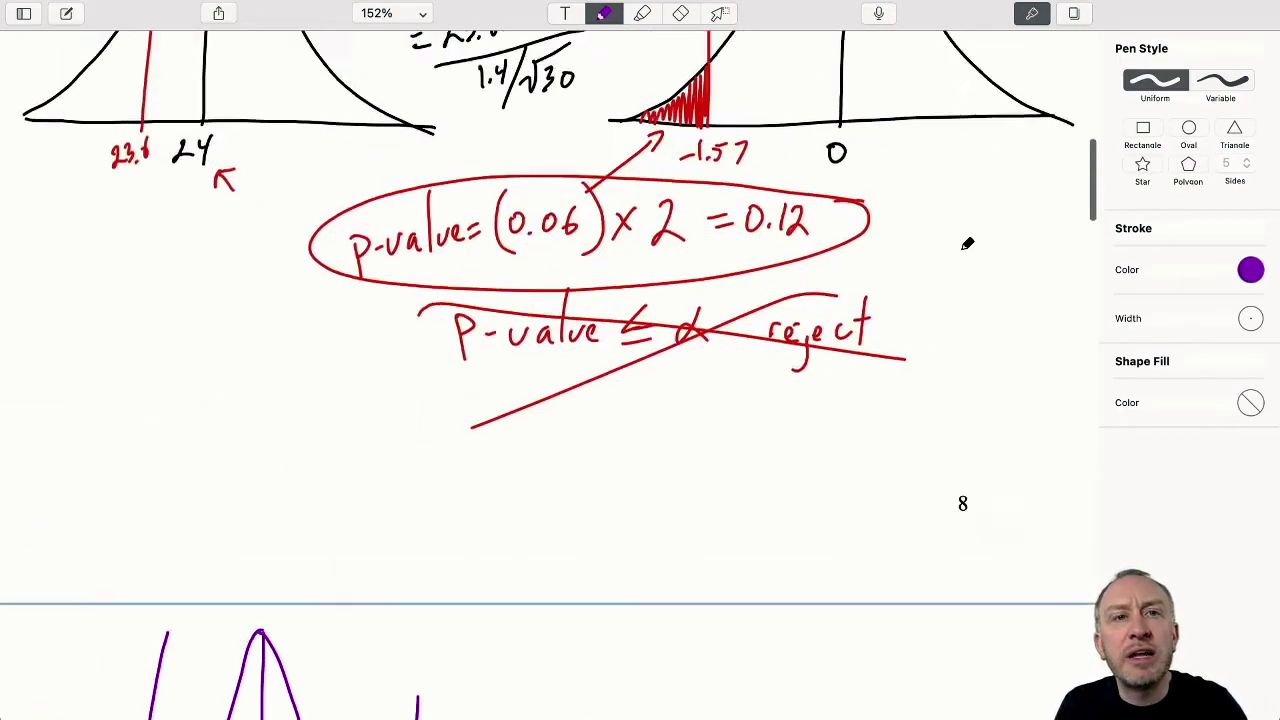
Step: Circle 'Use a 10%' in the problem text in purple, noting α/2 = 0.05
scroll(966, 243, up, 8)
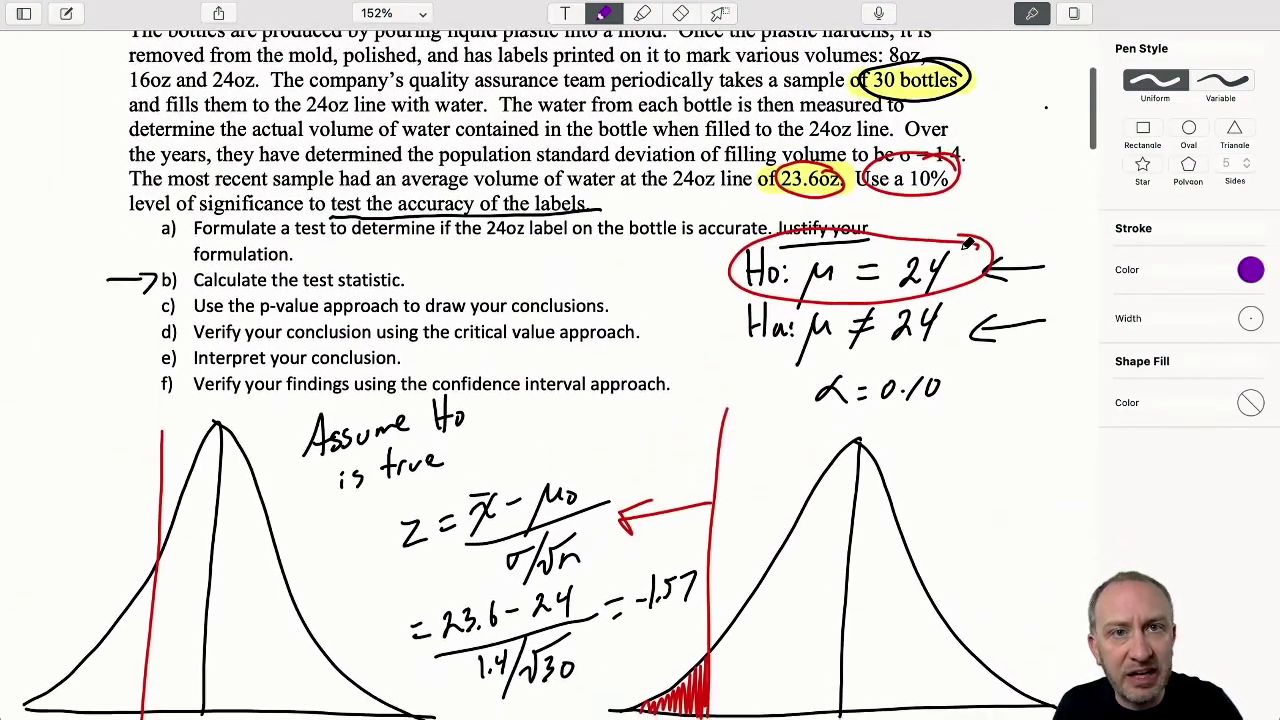
mouse_move(955, 152)
mouse_down()
mouse_move(950, 205)
mouse_move(968, 193)
mouse_move(986, 224)
mouse_move(1034, 196)
mouse_move(1086, 198)
mouse_up()
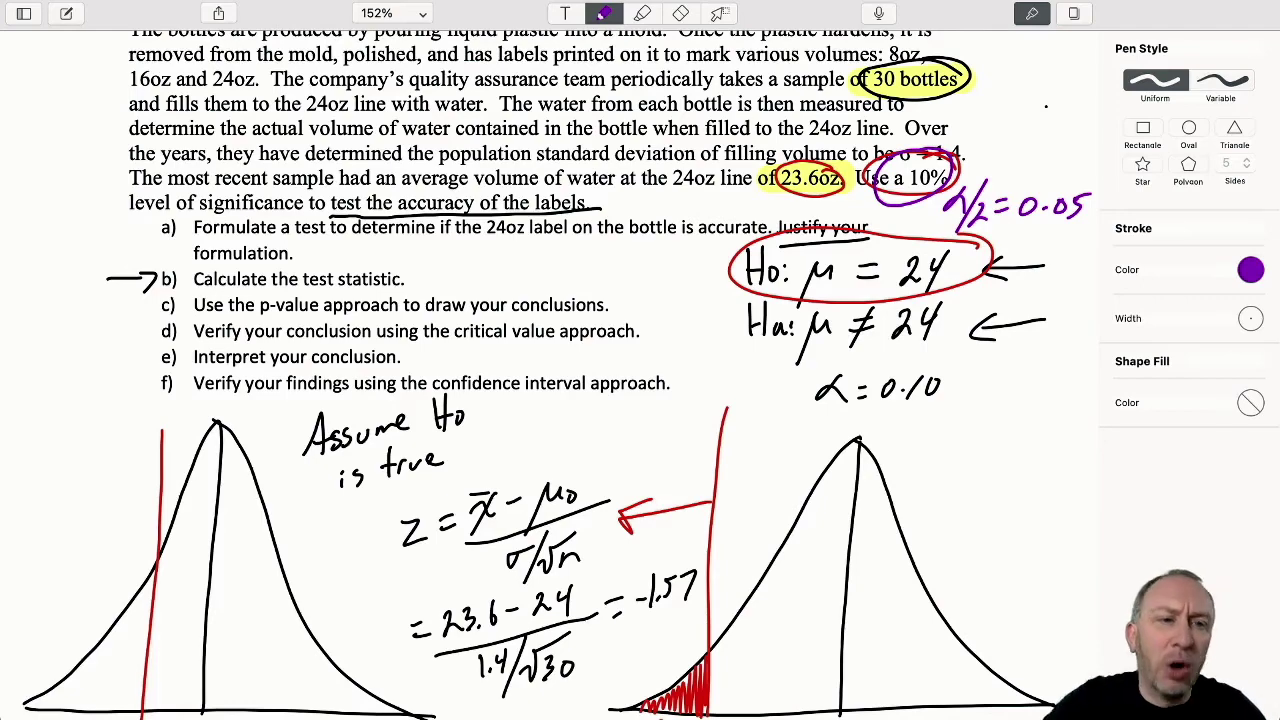
scroll(956, 423, down, 2)
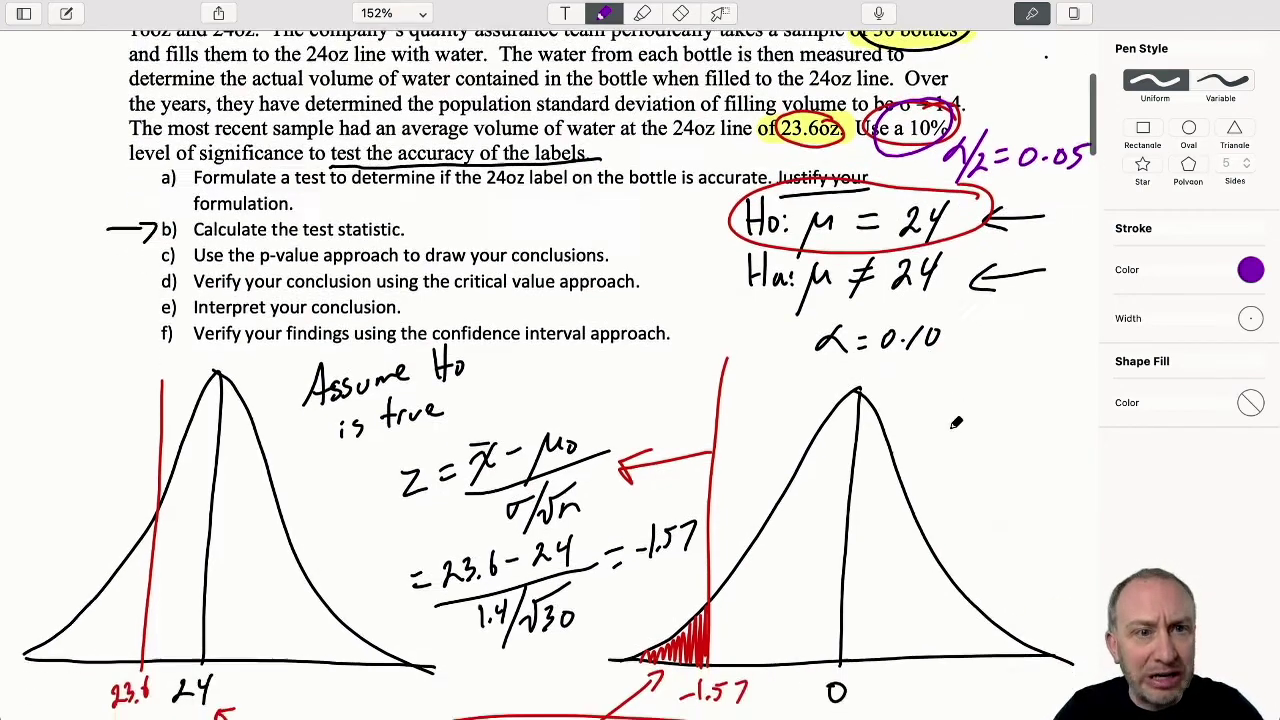
scroll(956, 423, down, 8)
scroll(956, 423, down, 3)
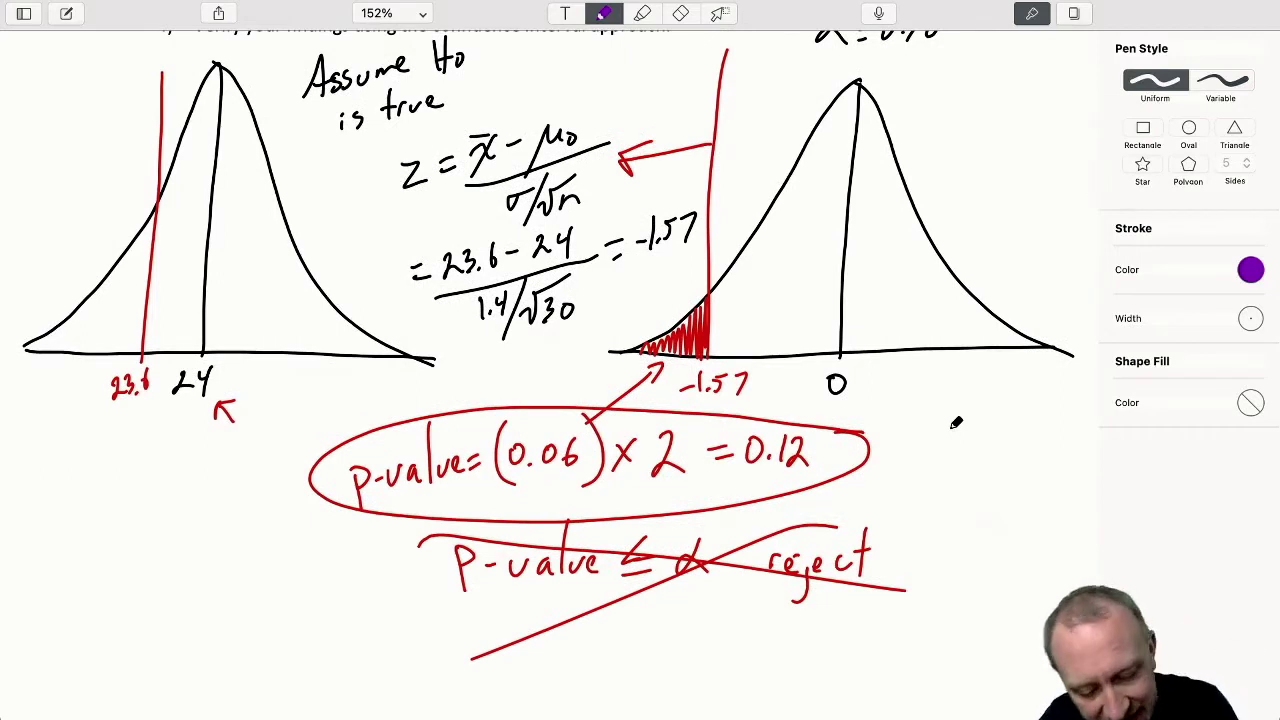
Step: Draw purple critical lines at 1.645 and -1.645, erasing the red arrow at -1.57
drag(970, 350, 986, 118)
mouse_move(945, 366)
mouse_down()
mouse_move(942, 386)
mouse_move(992, 380)
mouse_move(1004, 360)
mouse_up()
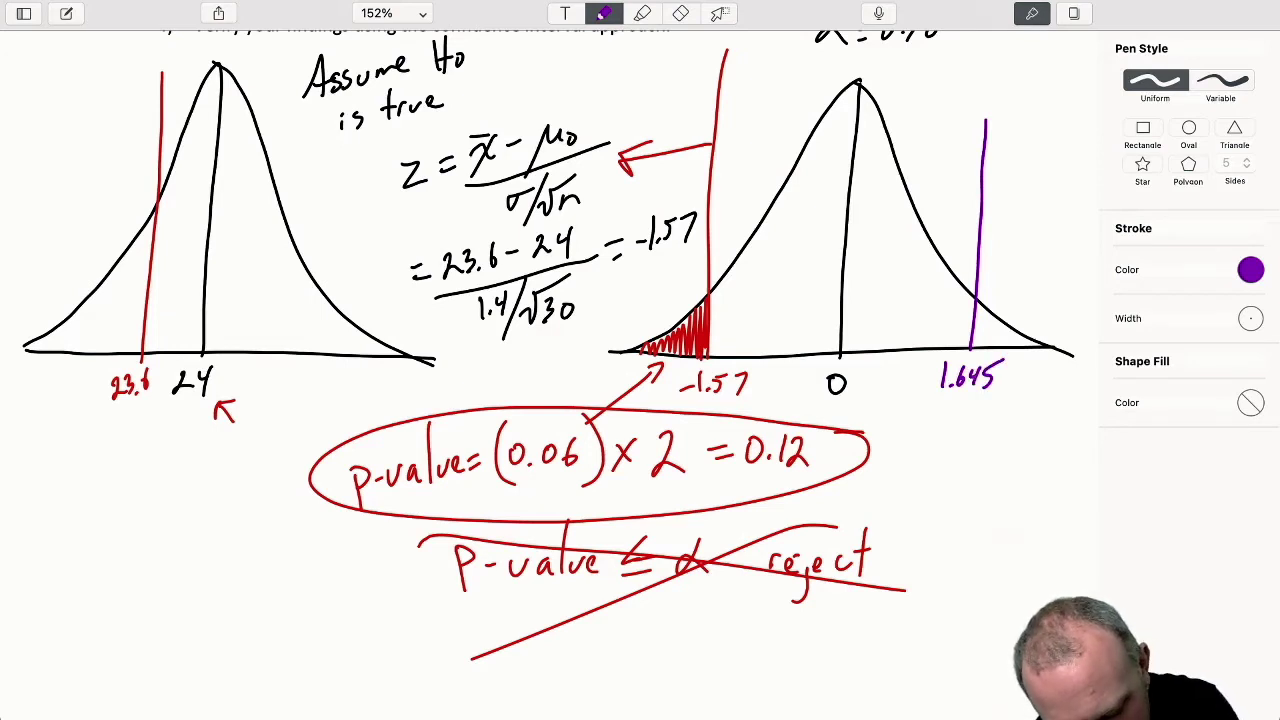
drag(692, 352, 688, 146)
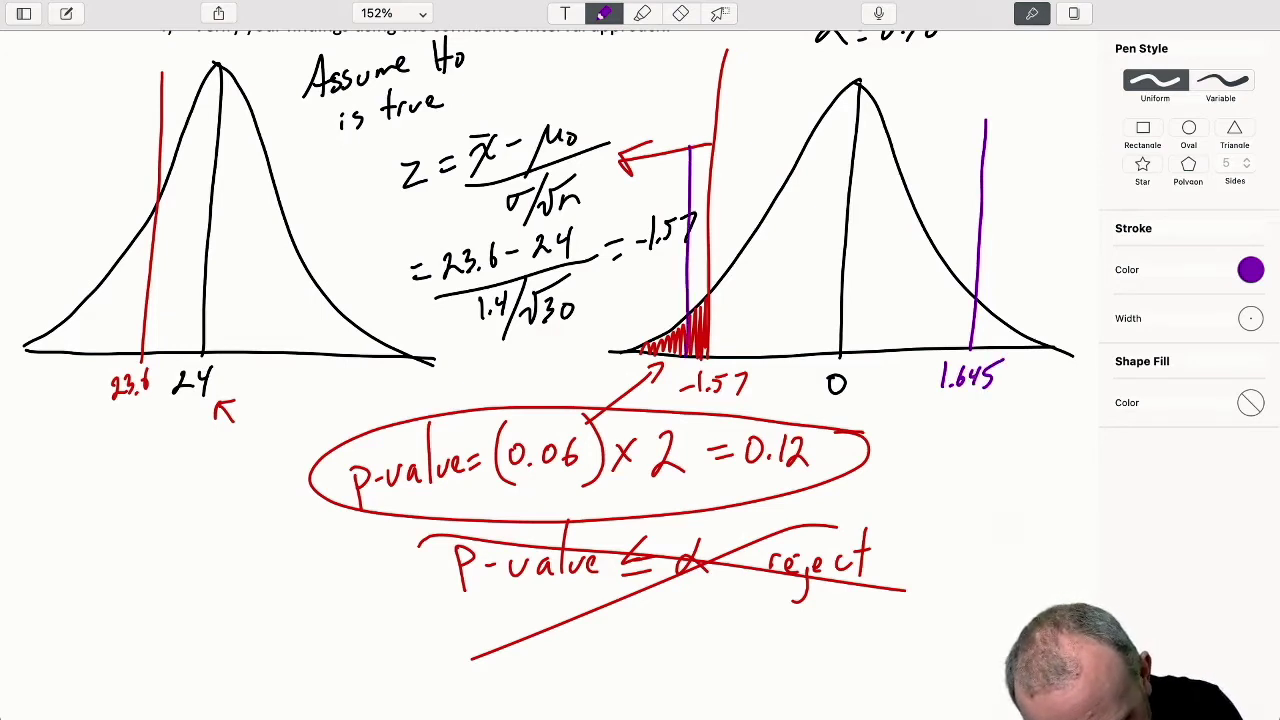
click(680, 13)
mouse_move(590, 418)
mouse_down()
mouse_move(658, 368)
mouse_move(656, 382)
mouse_move(682, 376)
mouse_up()
click(604, 13)
drag(694, 362, 690, 378)
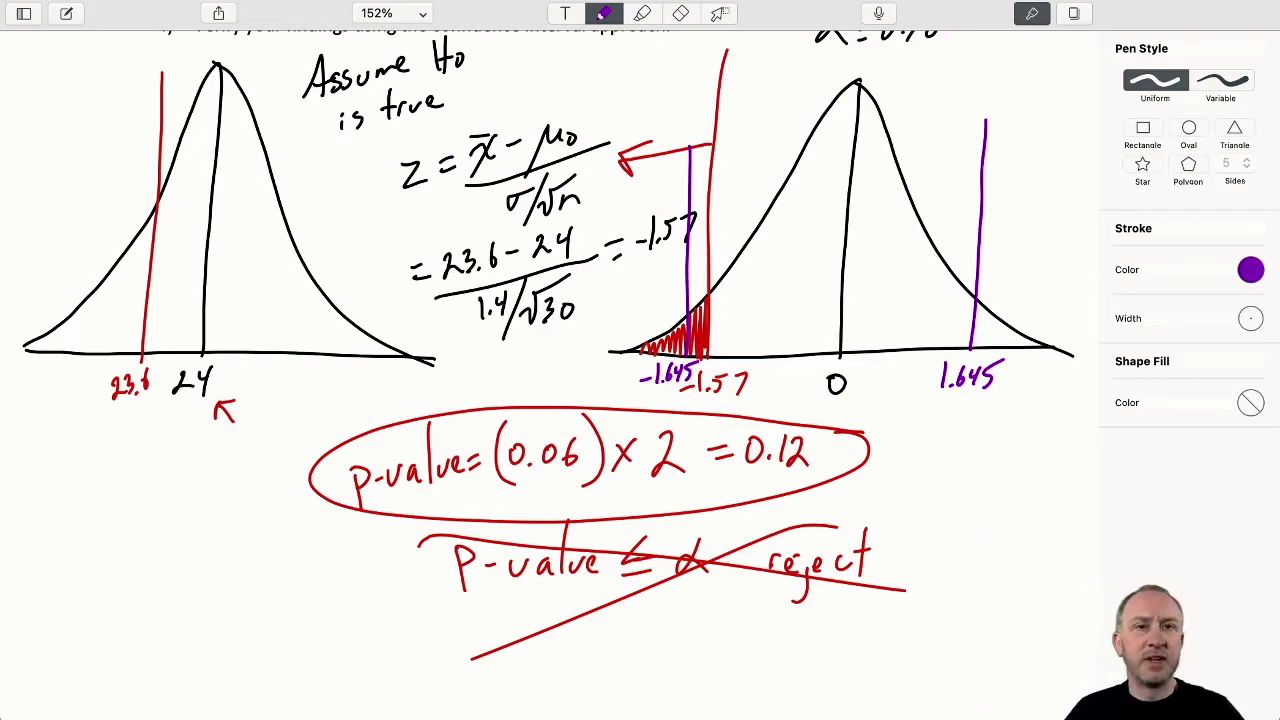
Step: Shade both tails beyond ±1.645, arrow each labelled 0.05, and add an upward arrow under 1.645
mouse_move(984, 300)
mouse_down()
mouse_move(1005, 335)
mouse_move(1028, 342)
mouse_move(1004, 314)
mouse_move(1016, 322)
mouse_up()
drag(1028, 244, 1042, 260)
mouse_move(1052, 244)
mouse_down()
mouse_move(1066, 260)
mouse_move(1082, 238)
mouse_up()
drag(638, 350, 692, 338)
drag(648, 290, 660, 334)
drag(628, 274, 638, 287)
drag(648, 268, 658, 284)
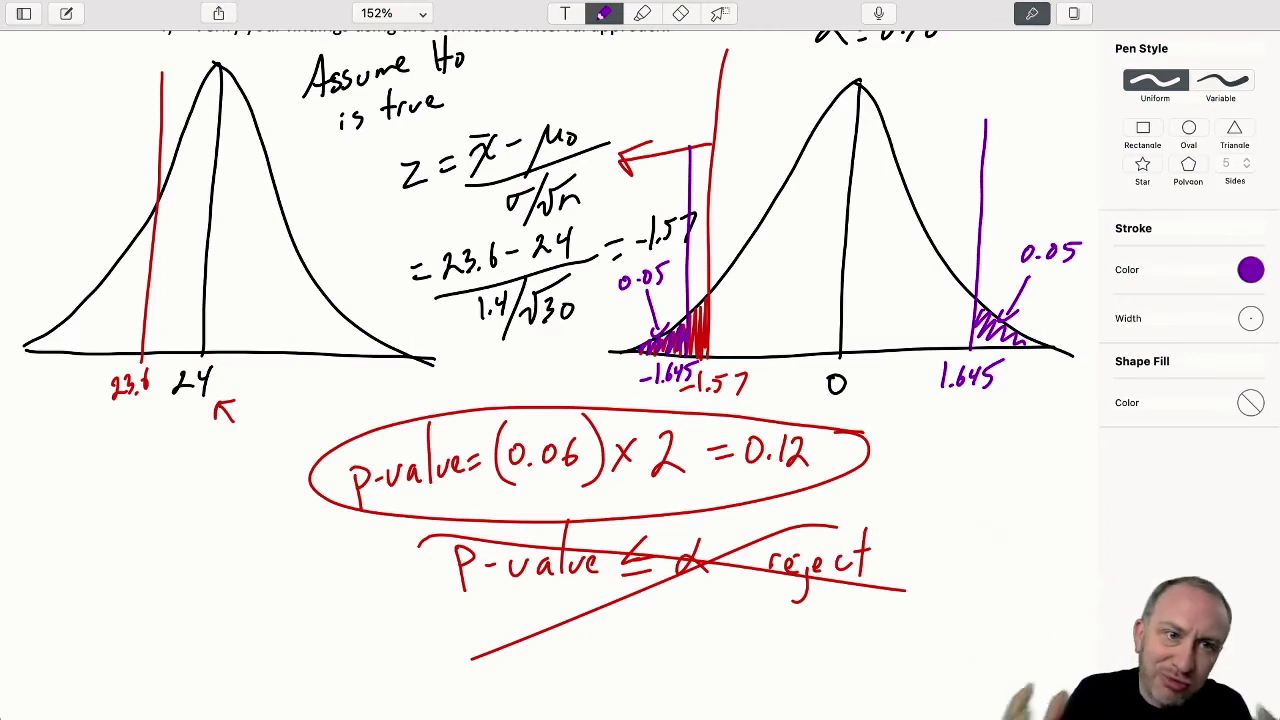
mouse_move(1004, 412)
mouse_down()
mouse_move(1004, 476)
mouse_move(1028, 432)
mouse_up()
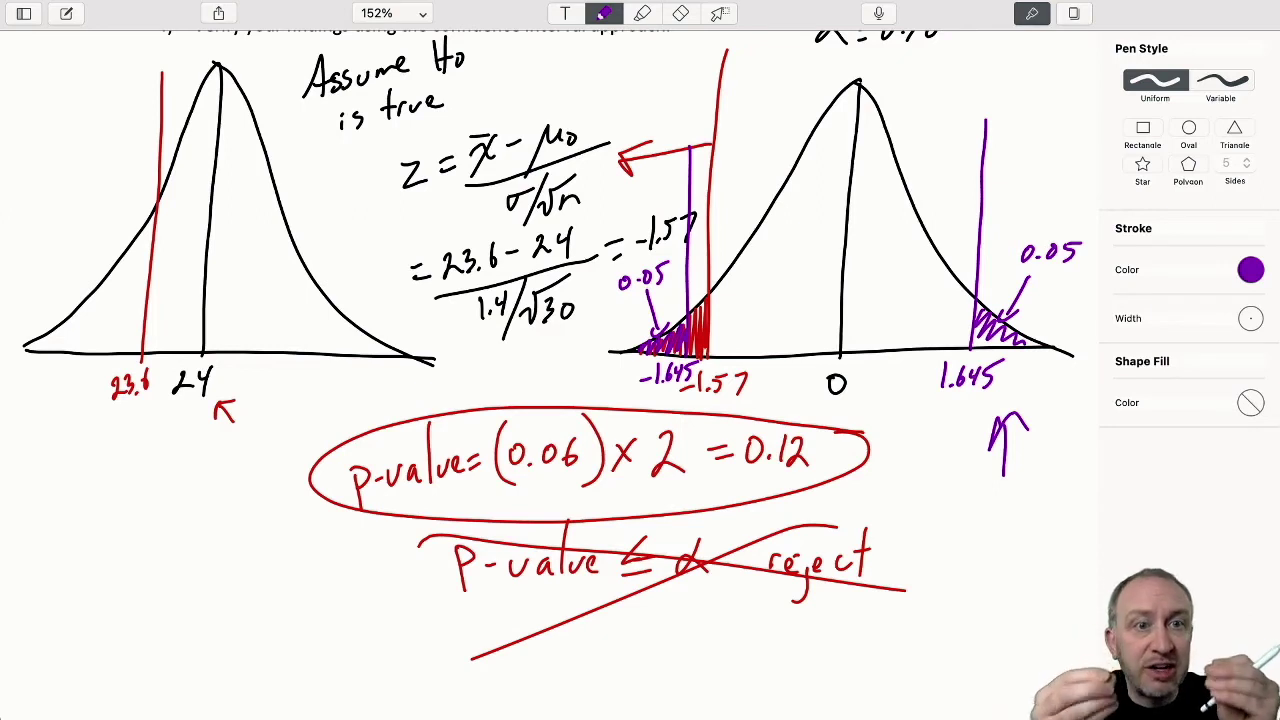
Step: Draw arrows into both tails beyond ±1.645 and label each 'reject'
mouse_move(985, 168)
mouse_down()
mouse_move(1084, 166)
mouse_move(1072, 176)
mouse_up()
mouse_move(1005, 125)
mouse_down()
mouse_move(1034, 139)
mouse_move(1029, 111)
mouse_move(1080, 140)
mouse_up()
drag(1066, 122, 1091, 117)
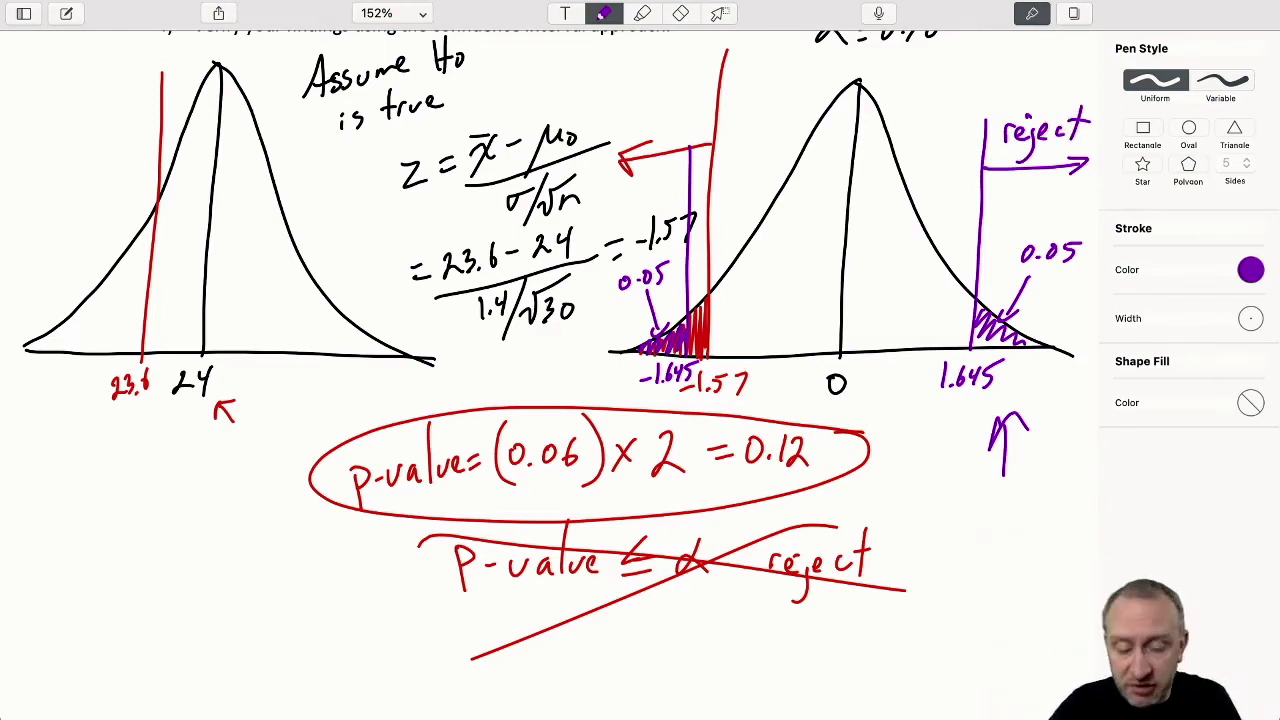
mouse_move(692, 172)
mouse_down()
mouse_move(619, 181)
mouse_move(586, 206)
mouse_move(619, 168)
mouse_move(614, 196)
mouse_move(673, 178)
mouse_up()
drag(664, 158, 686, 153)
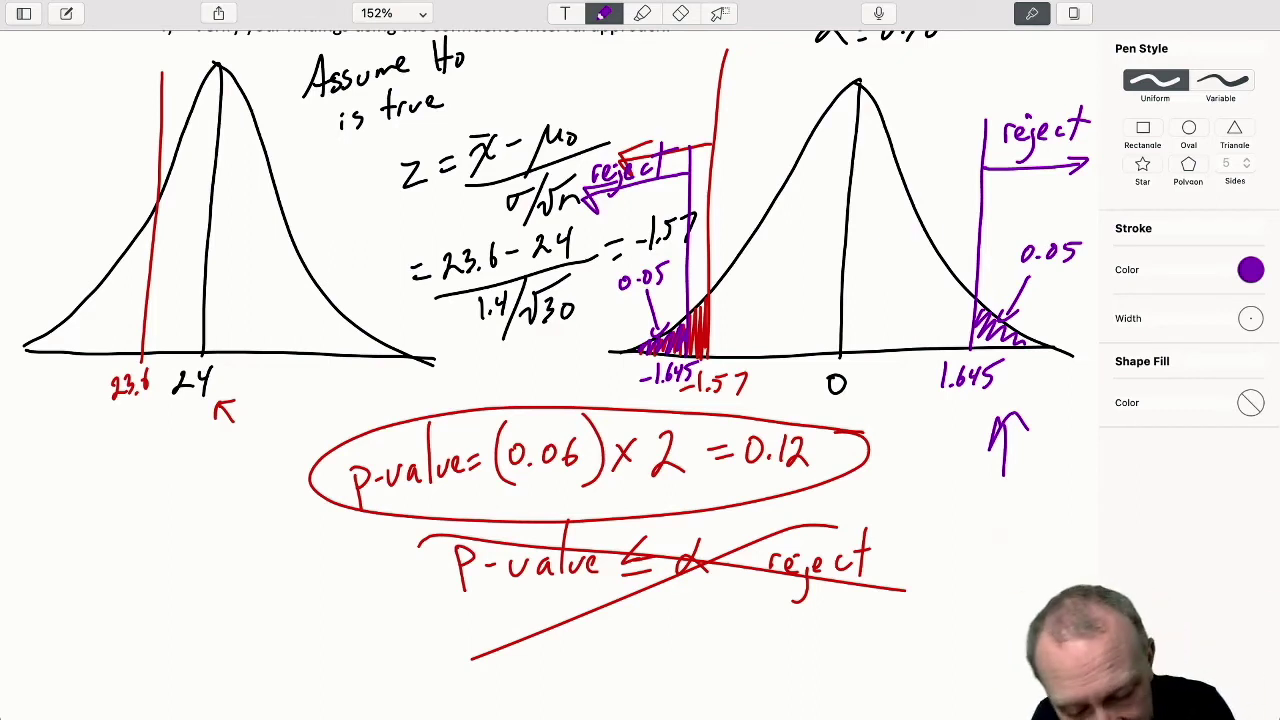
Step: Label the middle region 'DNR' with a double-headed arrow, and add a small arrow under -1.645
mouse_move(716, 201)
mouse_down()
mouse_move(964, 186)
mouse_move(713, 201)
mouse_move(742, 186)
mouse_up()
mouse_move(796, 139)
mouse_down()
mouse_move(826, 158)
mouse_move(868, 132)
mouse_move(880, 168)
mouse_up()
click(823, 160)
drag(880, 136, 910, 172)
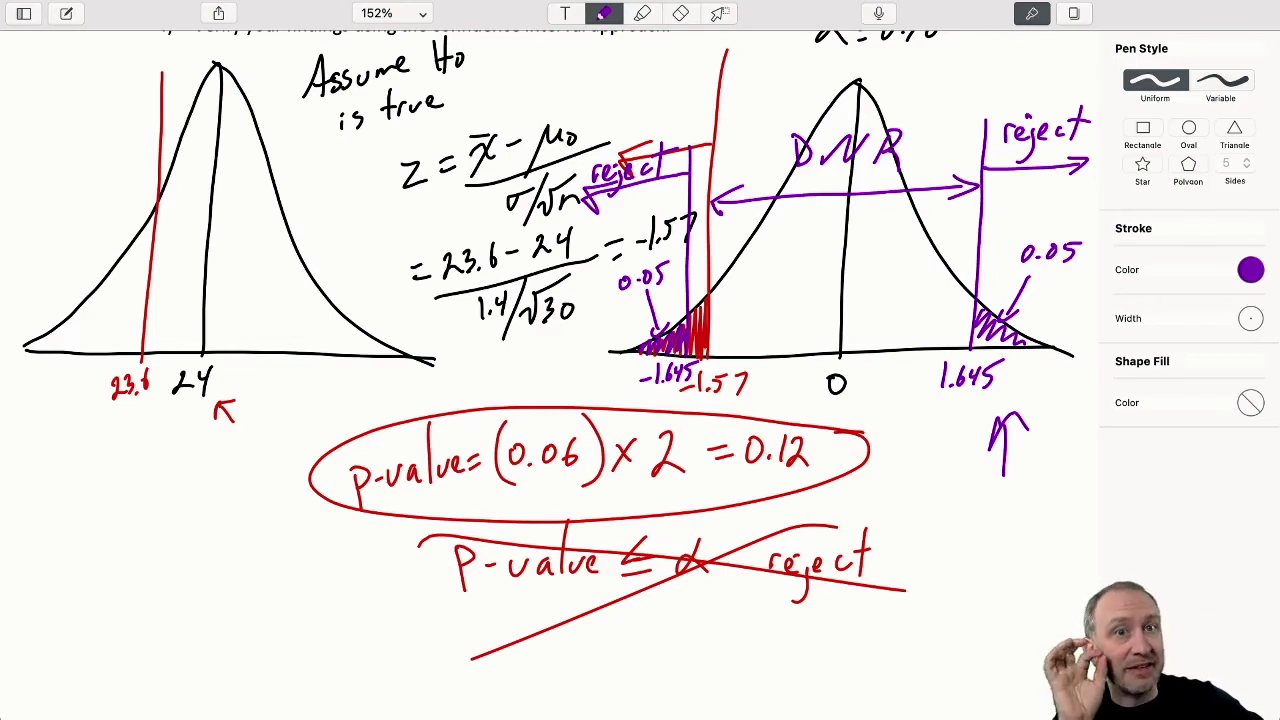
mouse_move(636, 418)
mouse_down()
mouse_move(661, 391)
mouse_move(662, 404)
mouse_up()
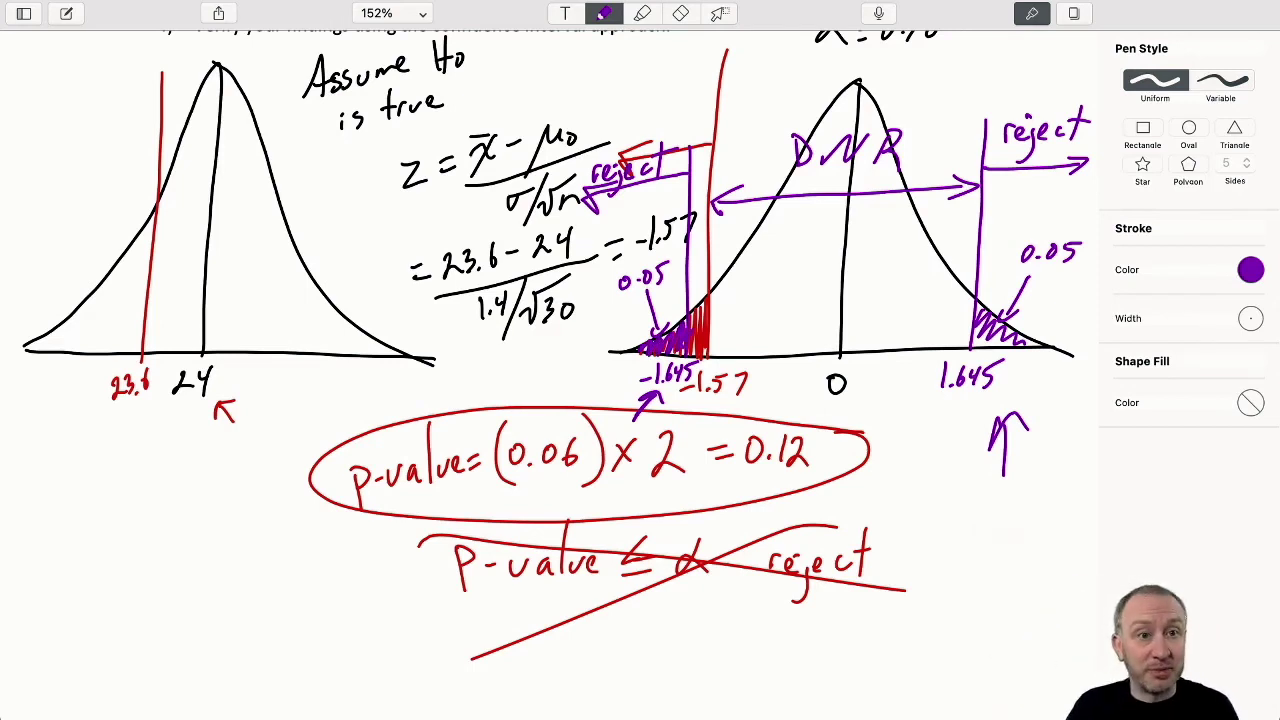
Step: Switch the ink to red, hatch the left tail near -1.645, and circle 0.06 and 0.12
click(1250, 269)
click(1179, 329)
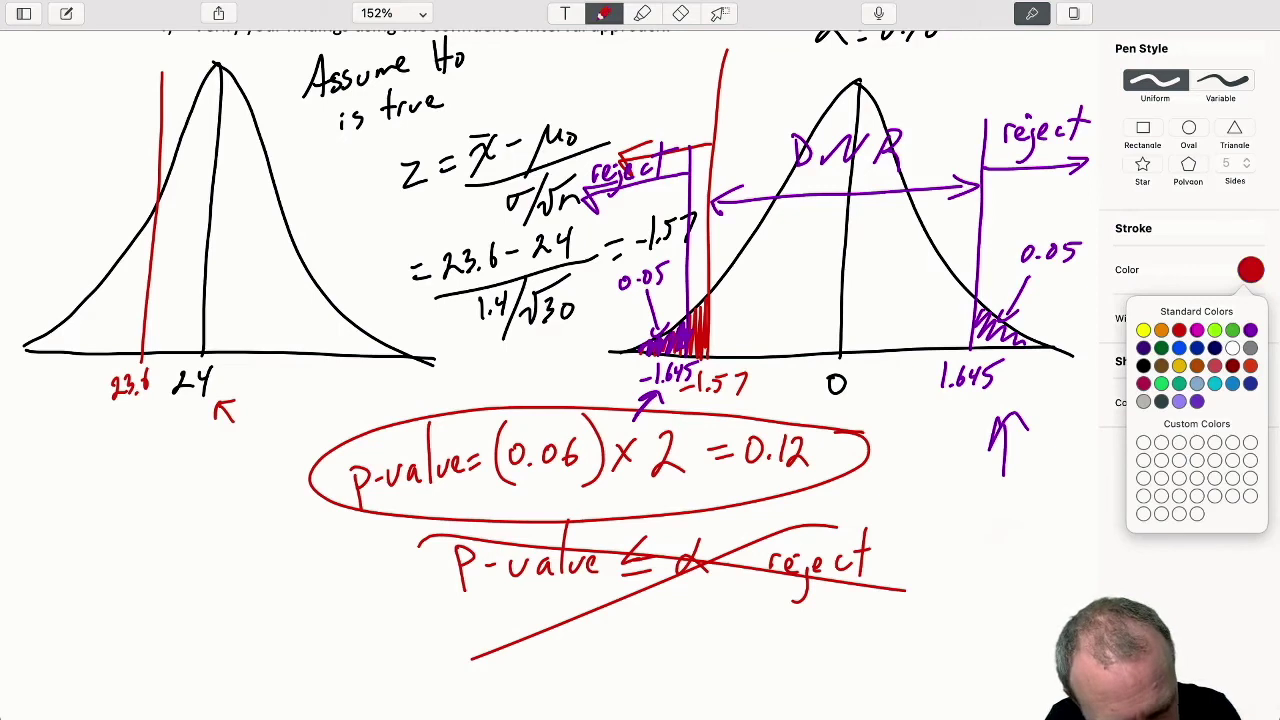
drag(652, 344, 712, 286)
drag(692, 356, 706, 320)
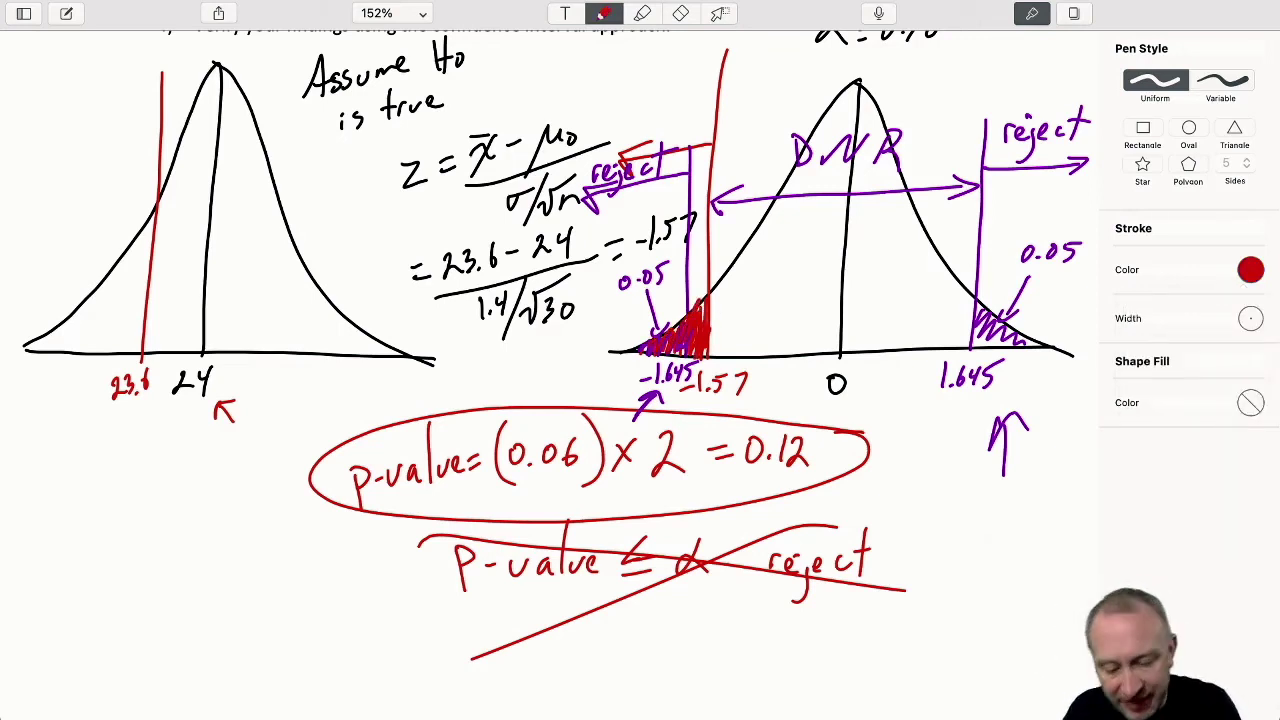
mouse_move(584, 412)
mouse_down()
mouse_move(563, 491)
mouse_move(510, 420)
mouse_move(484, 452)
mouse_move(515, 410)
mouse_up()
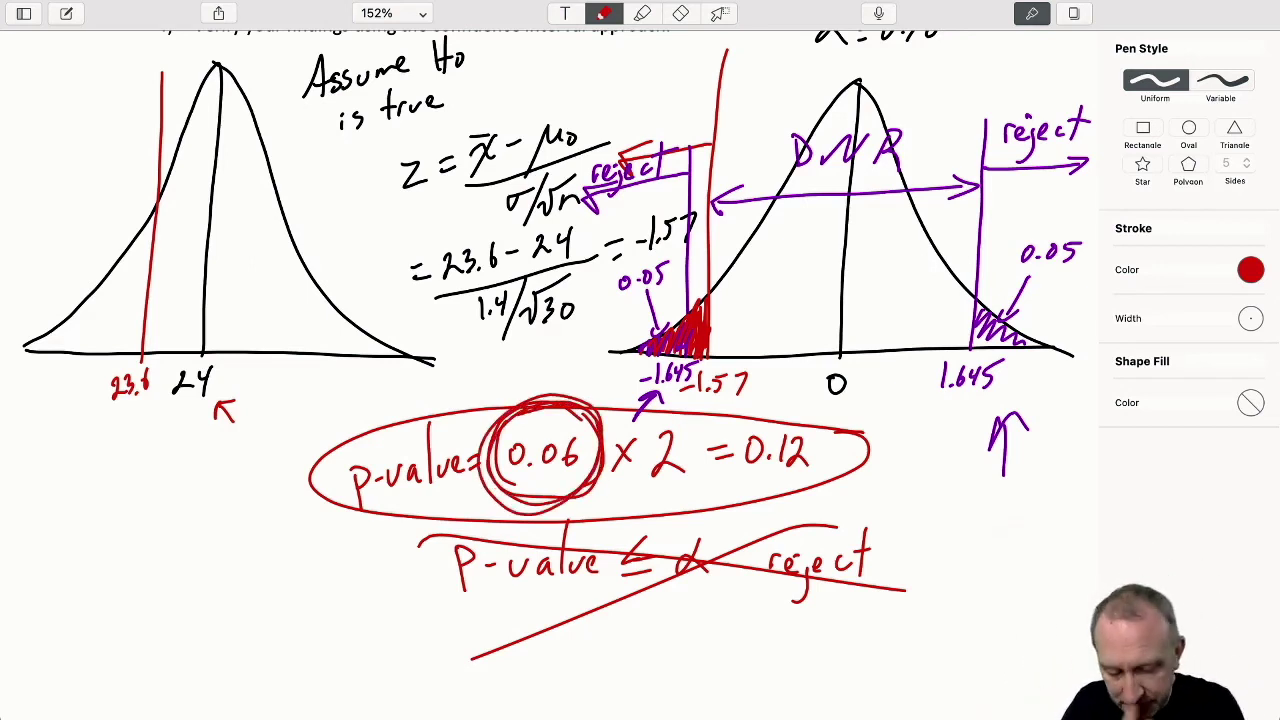
mouse_move(738, 488)
mouse_down()
mouse_move(822, 418)
mouse_move(828, 472)
mouse_move(840, 430)
mouse_move(779, 404)
mouse_up()
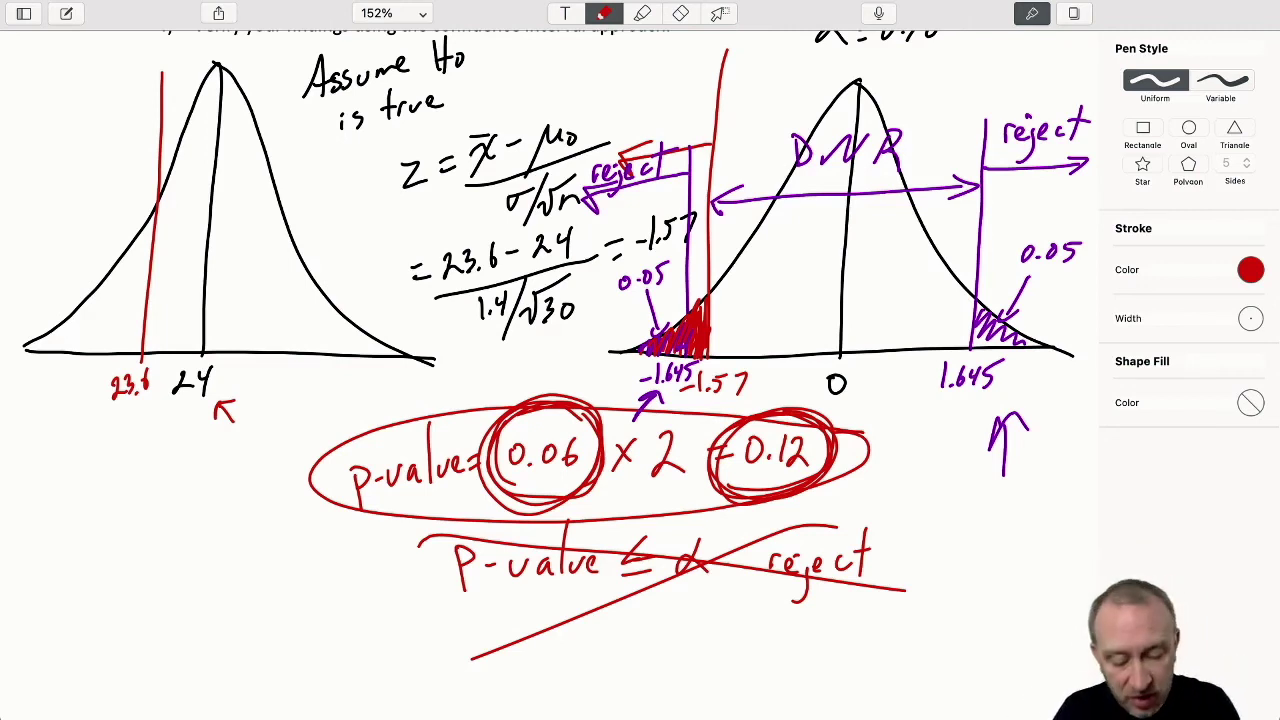
Step: Write 'Do Not Reject' in red beneath the struck-out p-value rule
mouse_move(652, 628)
mouse_down()
mouse_move(660, 674)
mouse_move(708, 664)
mouse_up()
drag(752, 680, 820, 595)
mouse_move(826, 642)
mouse_down()
mouse_move(855, 615)
mouse_move(889, 627)
mouse_move(946, 600)
mouse_up()
mouse_move(940, 660)
mouse_down()
mouse_move(940, 702)
mouse_move(996, 674)
mouse_up()
drag(1026, 610, 1022, 676)
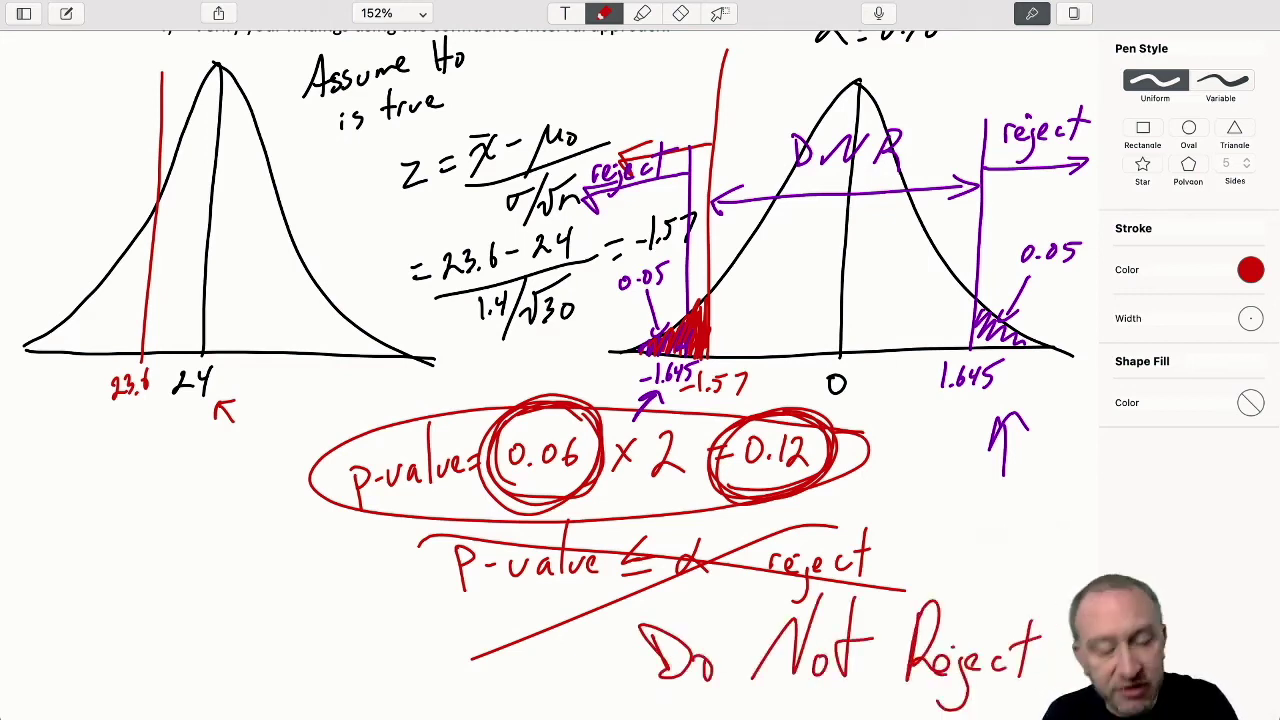
scroll(547, 378, up, 10)
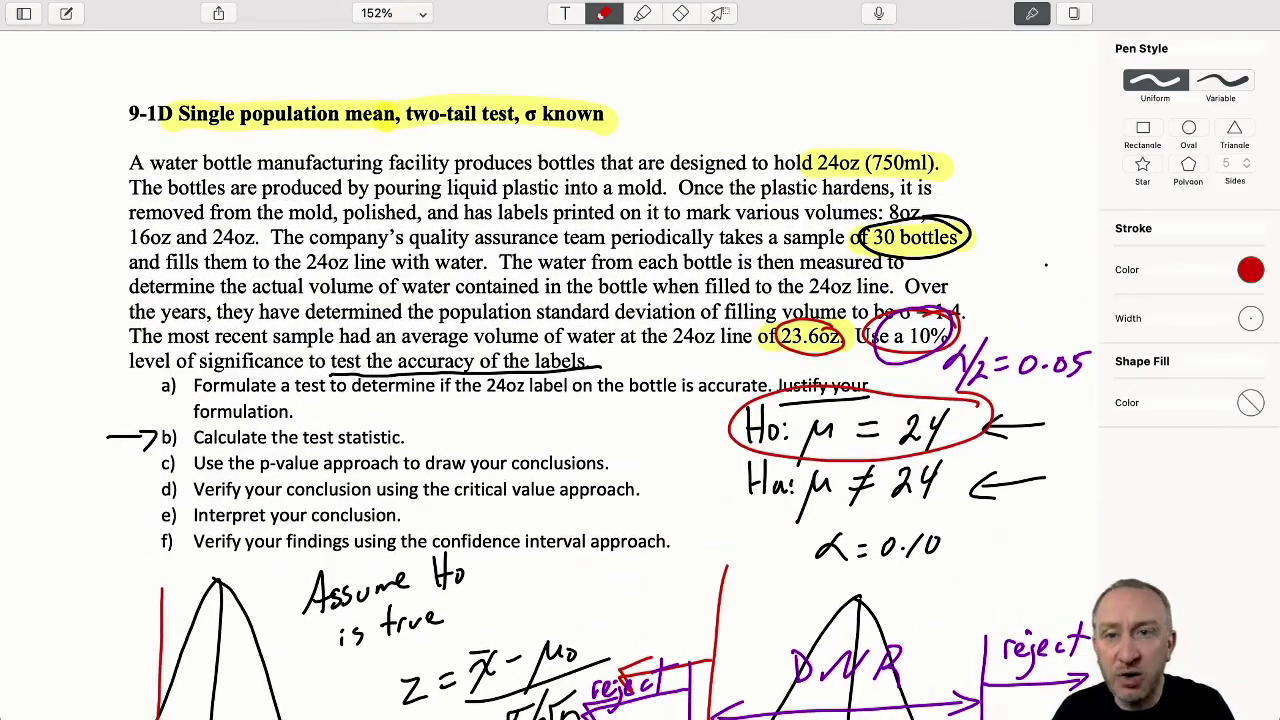
Step: Underline part e's 'Interpret your conclusion' and part f's 'confidence interval approach' in red
drag(193, 523, 410, 521)
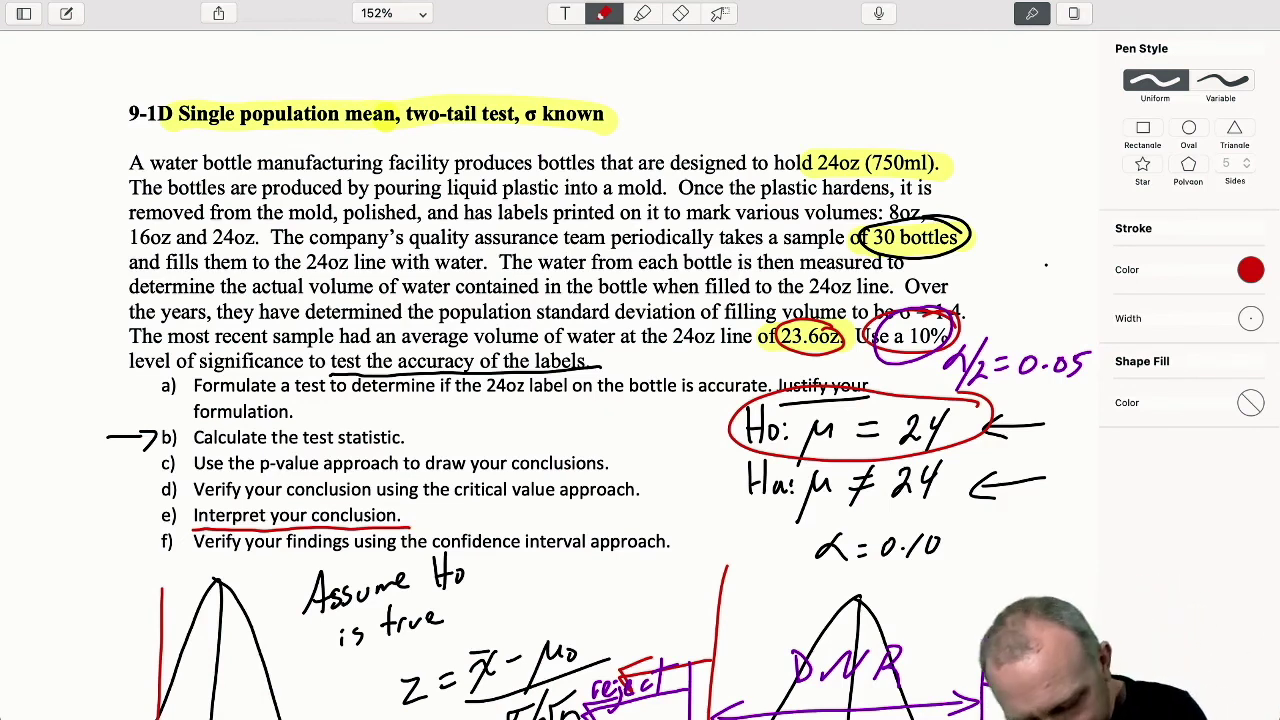
drag(405, 546, 678, 551)
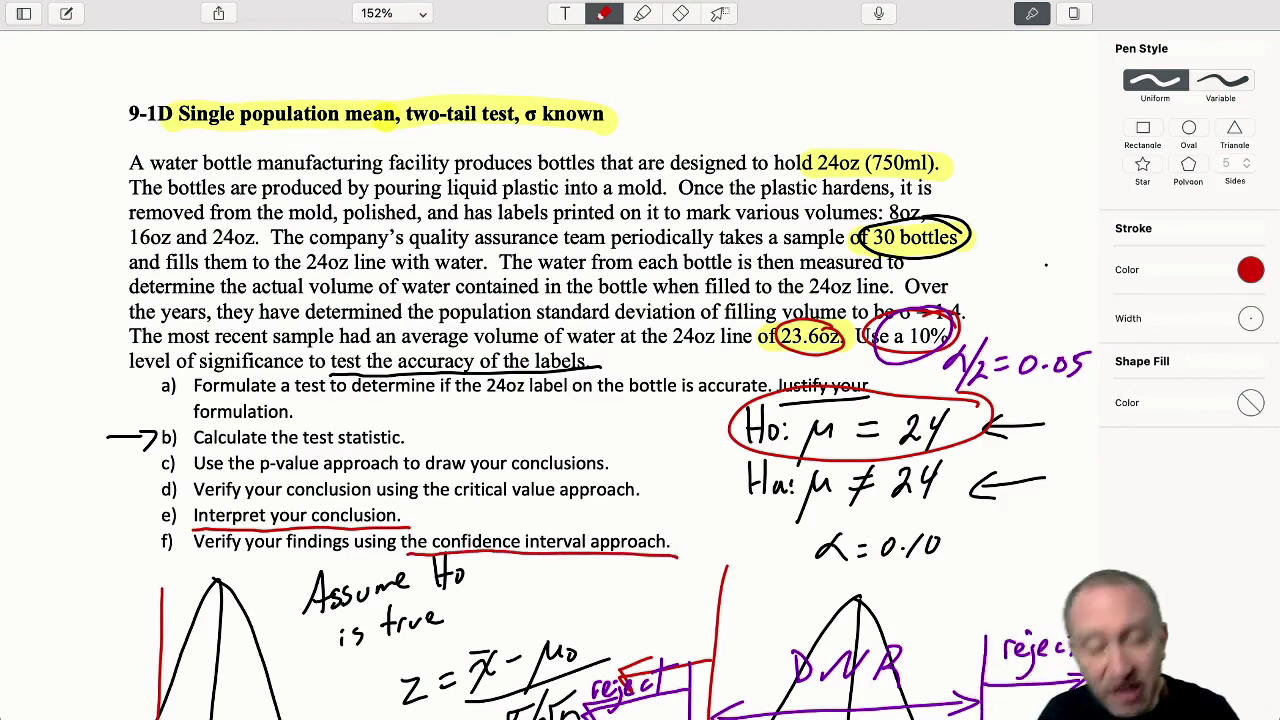